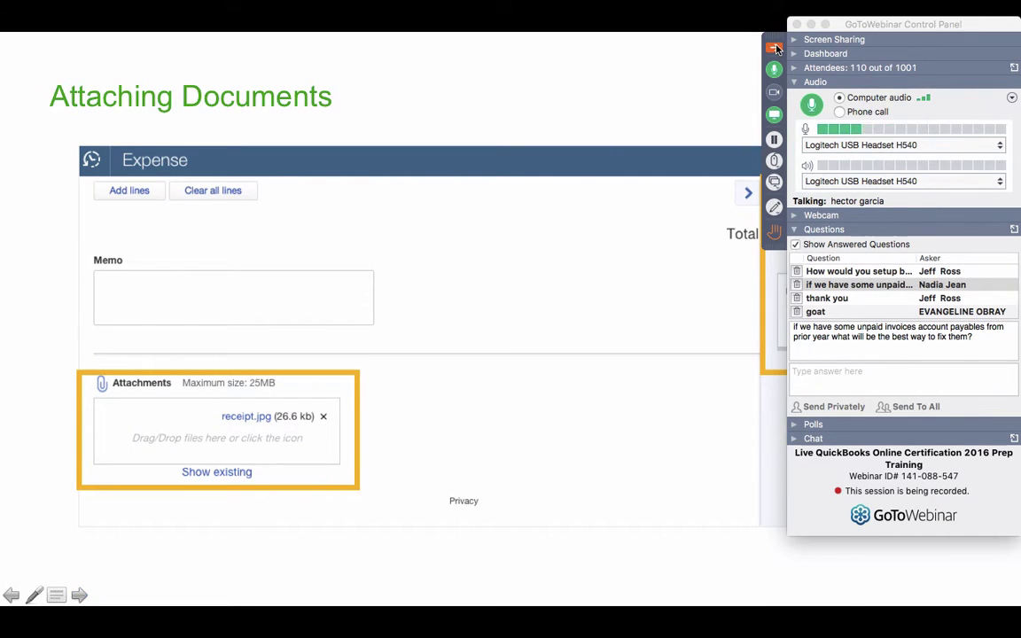
pyautogui.click(776, 47)
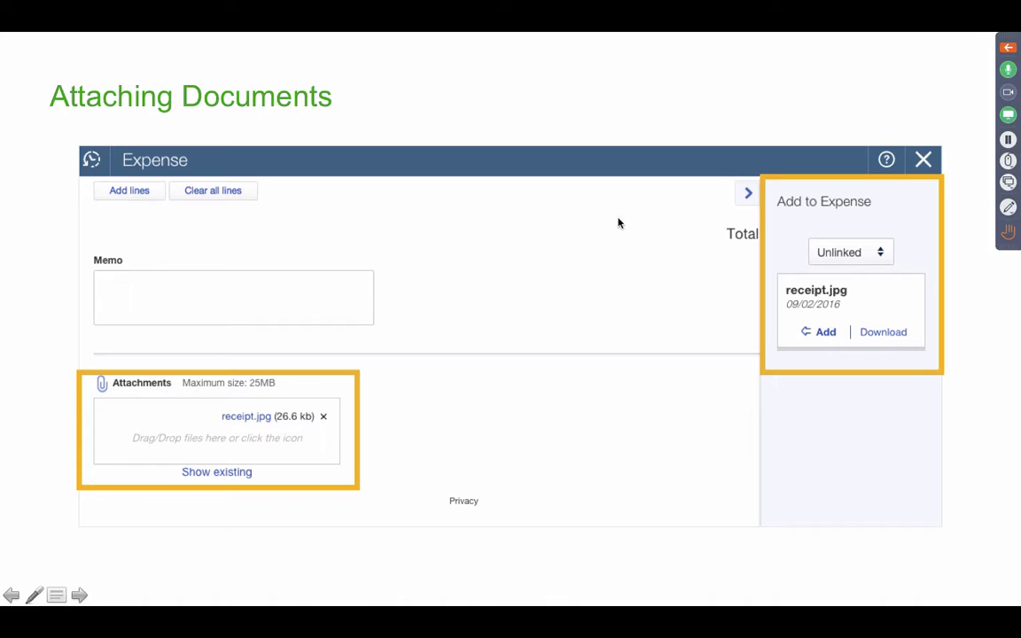
pyautogui.click(11, 596)
pyautogui.click(80, 595)
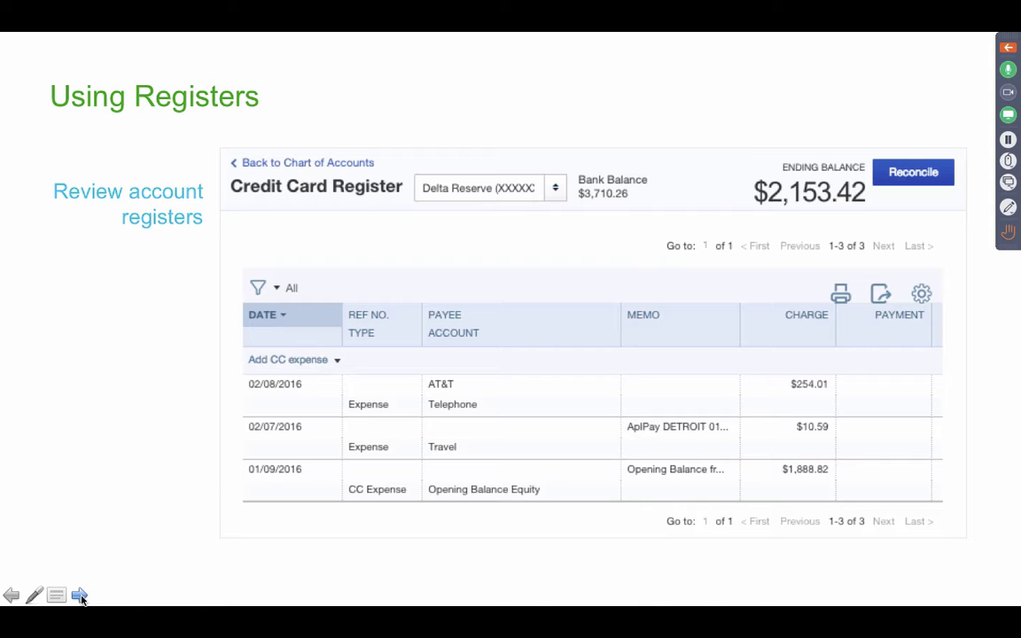
# - Switch to QuickBooks Online in Chrome, dismiss the check-printing offer and open the Checking register from the Banking page
pyautogui.hotkey('ctrl', 'Up')
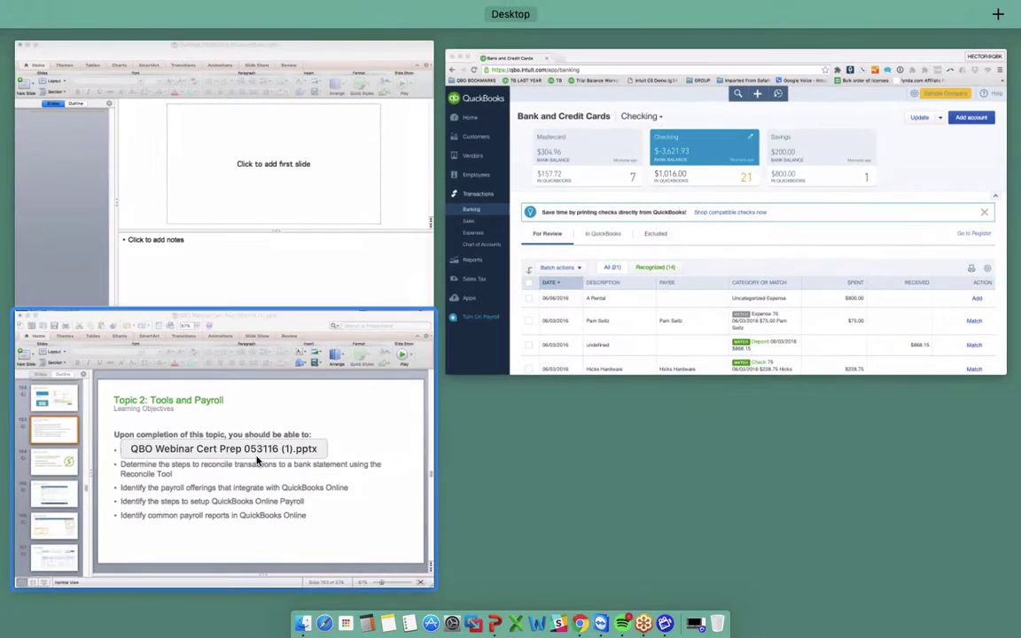
pyautogui.click(537, 214)
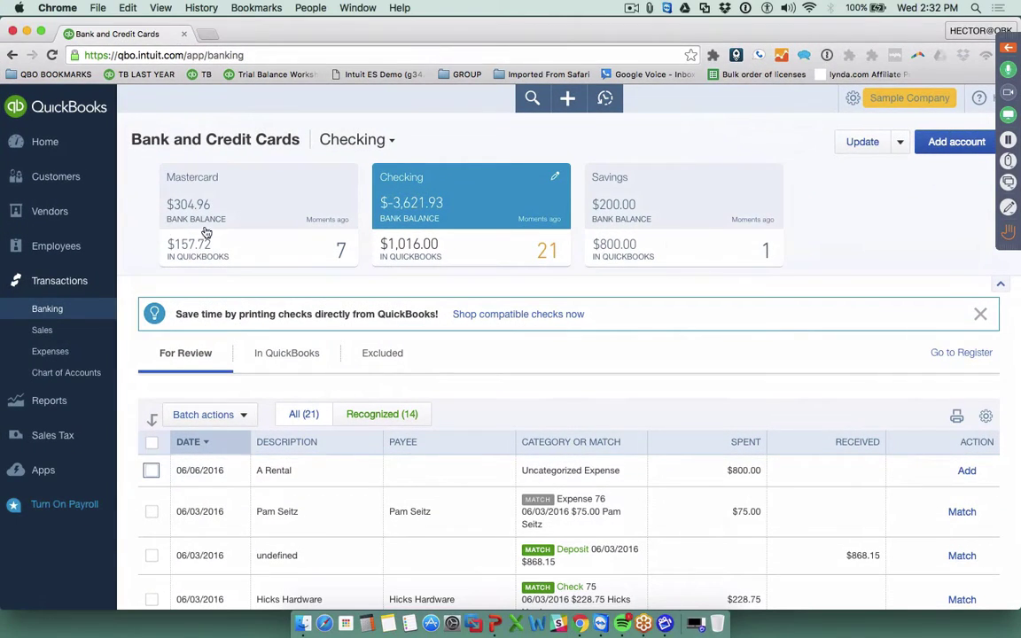
pyautogui.click(981, 313)
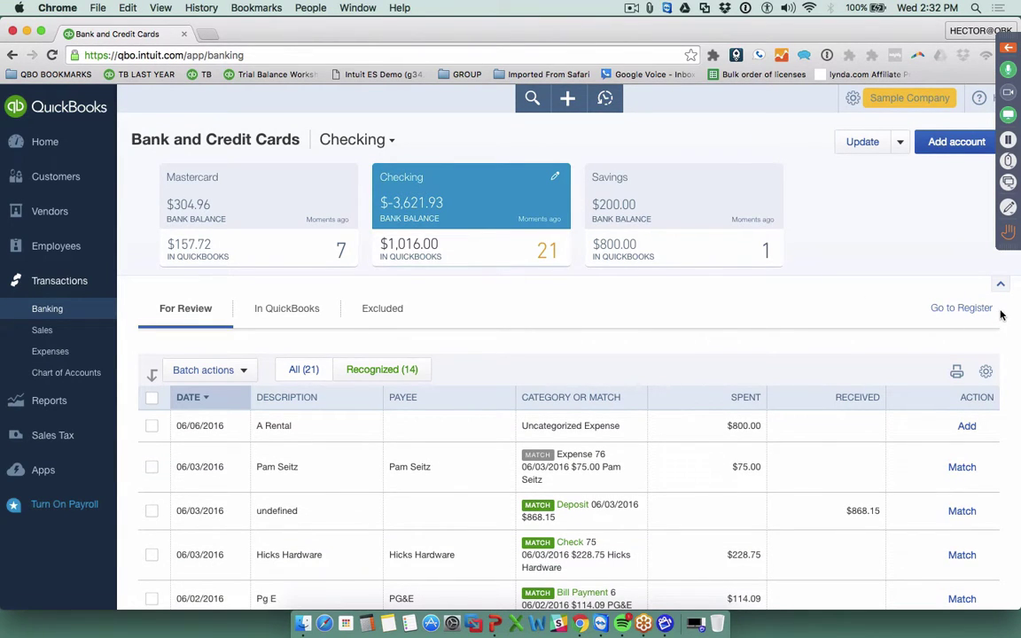
pyautogui.moveTo(1000, 315); pyautogui.dragTo(928, 309)
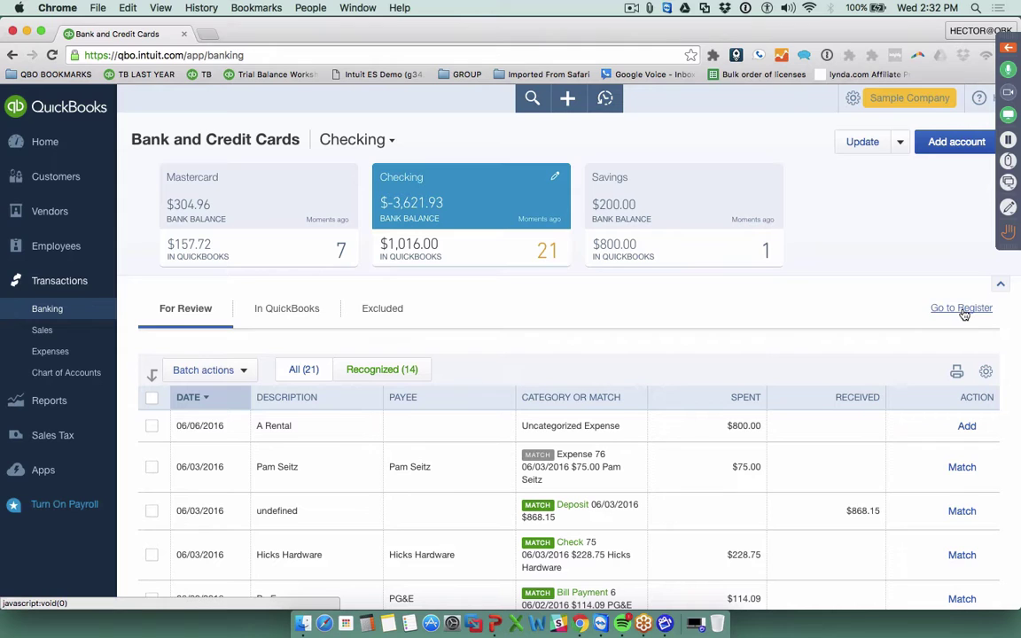
pyautogui.click(970, 308)
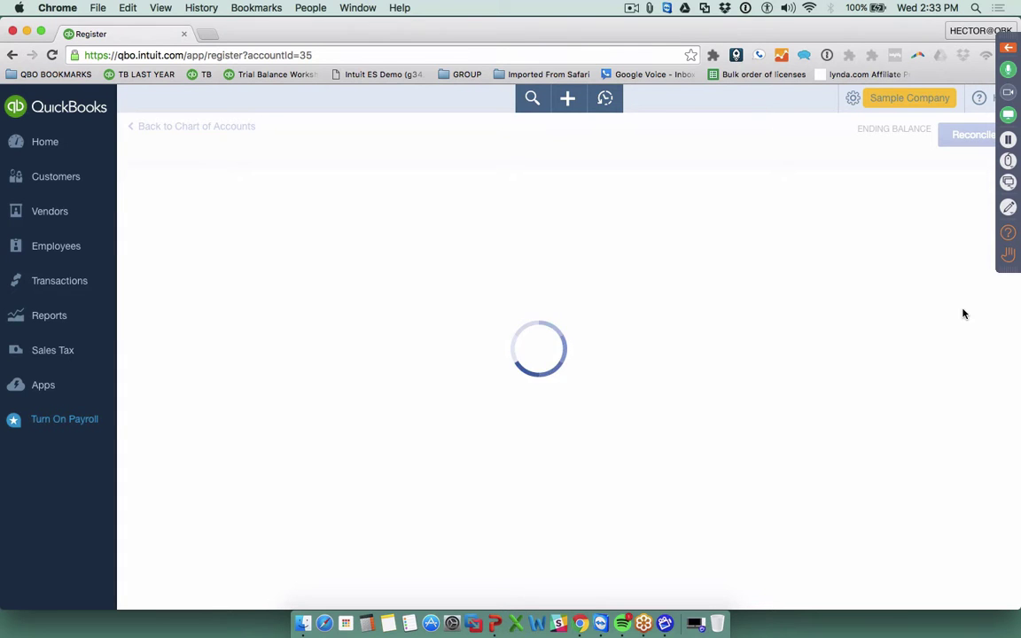
pyautogui.click(229, 267)
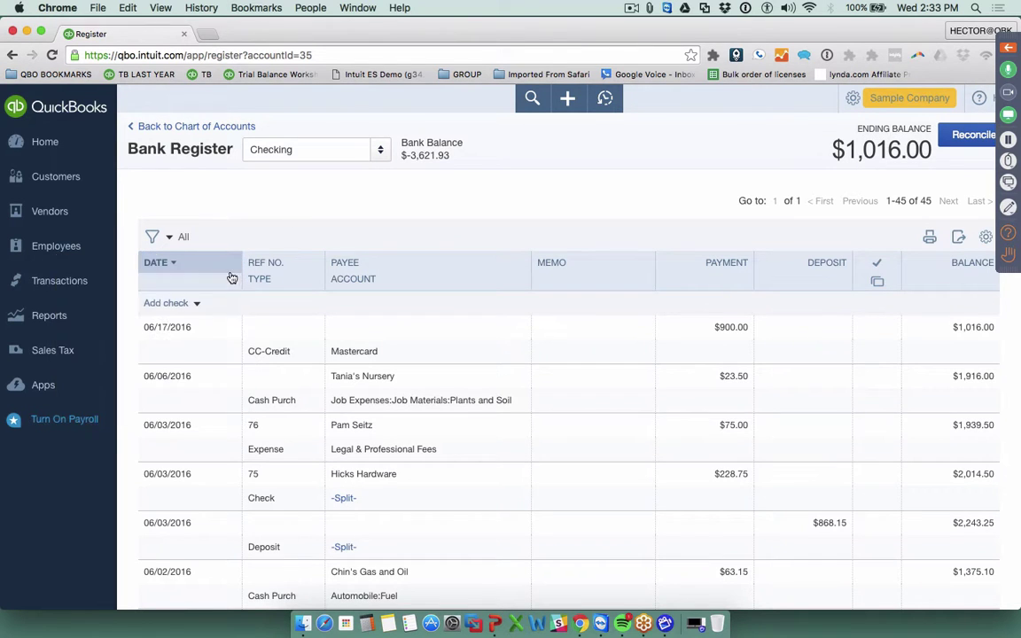
# - Return to the Banking page and open the Checking account's register through the Chart of Accounts, dismissing the register basics tip
pyautogui.click(47, 288)
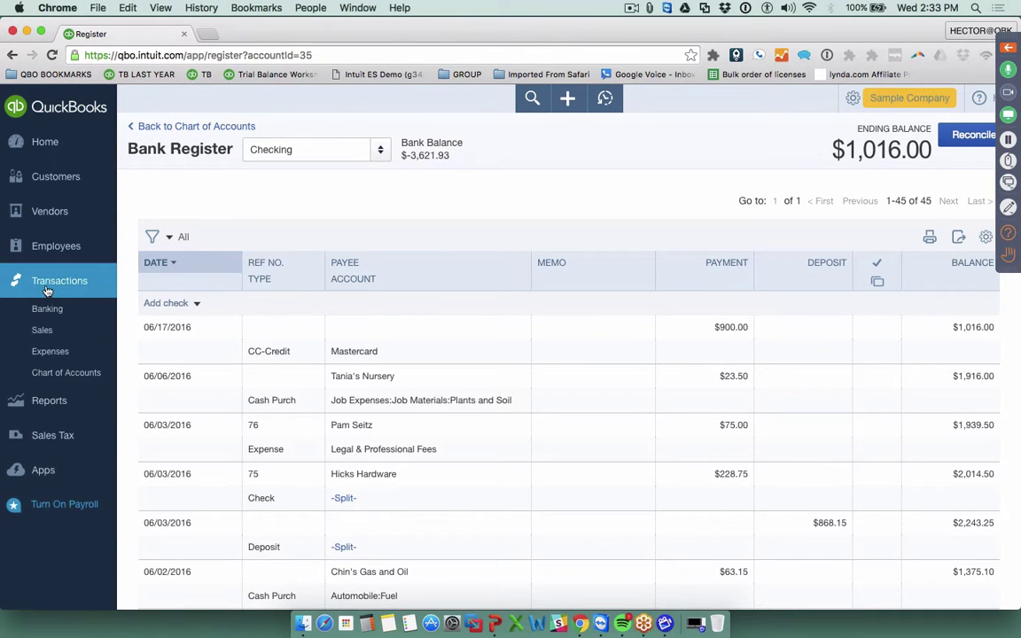
pyautogui.click(44, 312)
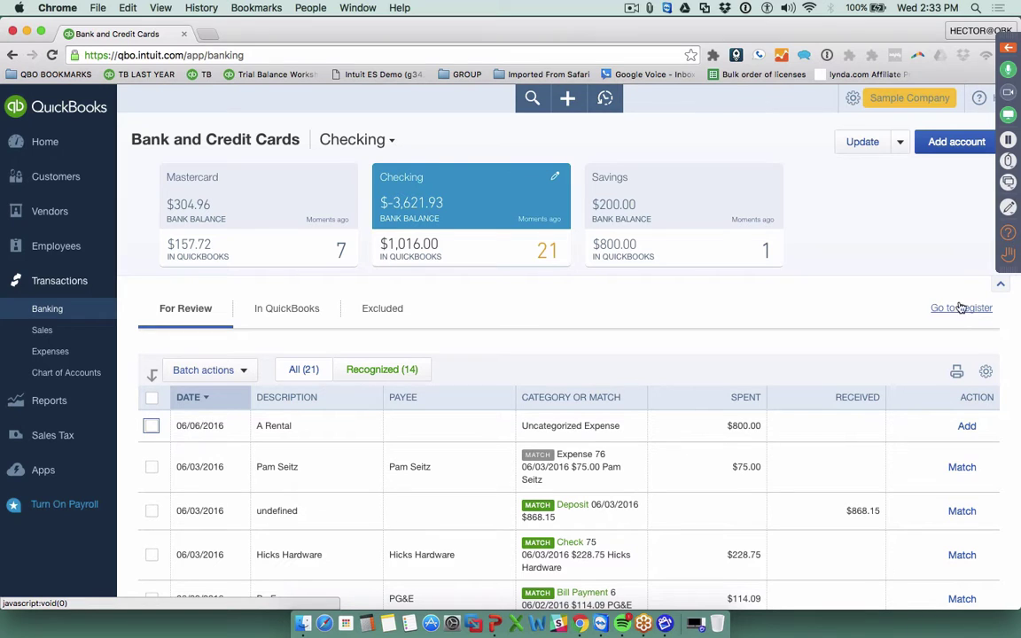
pyautogui.click(855, 99)
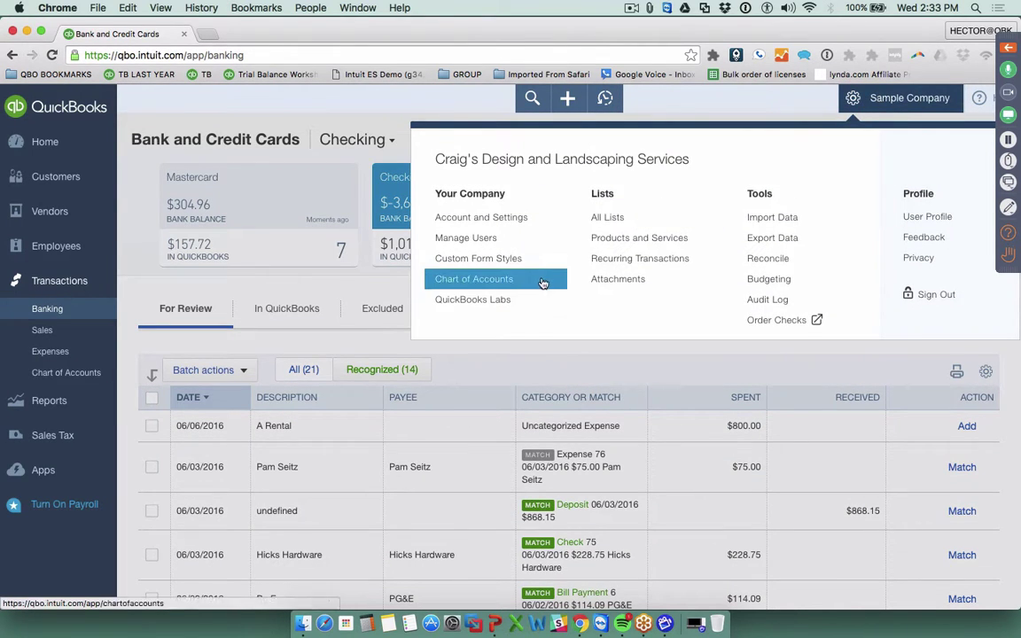
pyautogui.click(476, 280)
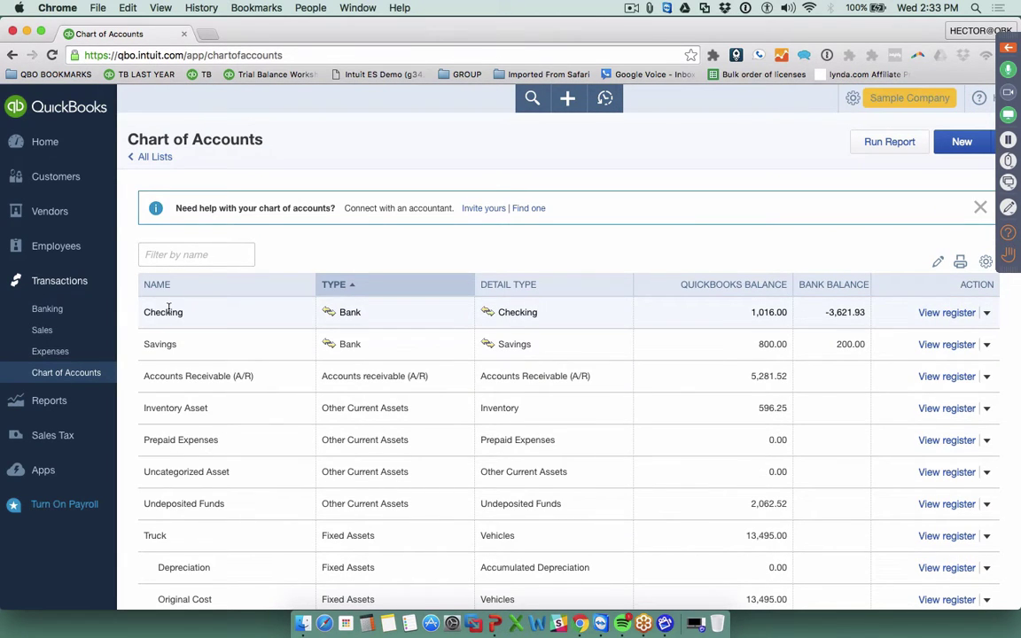
pyautogui.click(168, 311)
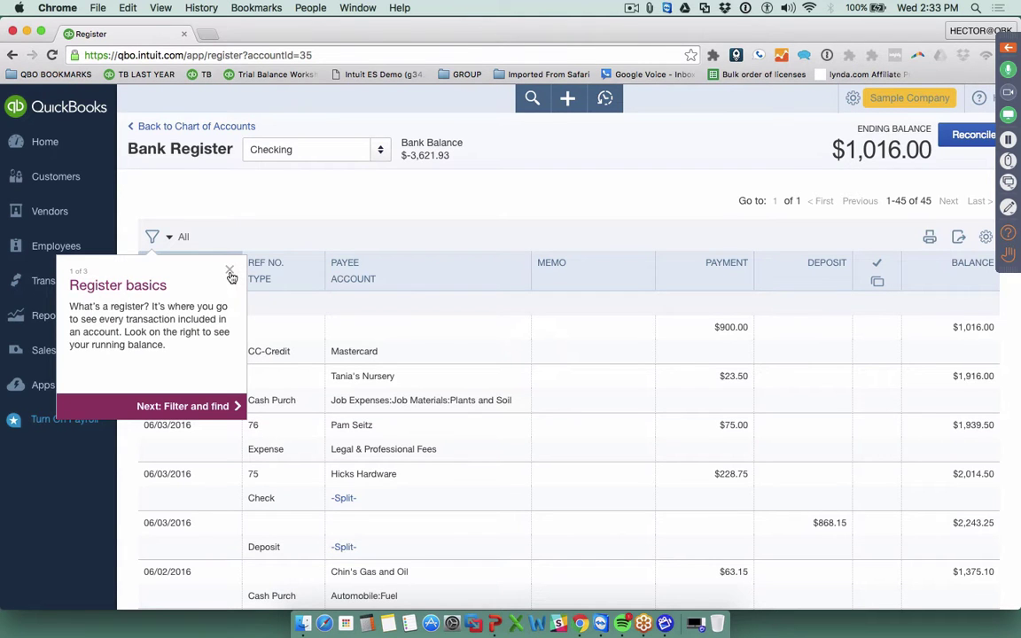
pyautogui.click(230, 271)
pyautogui.scroll(-2, 658, 428)
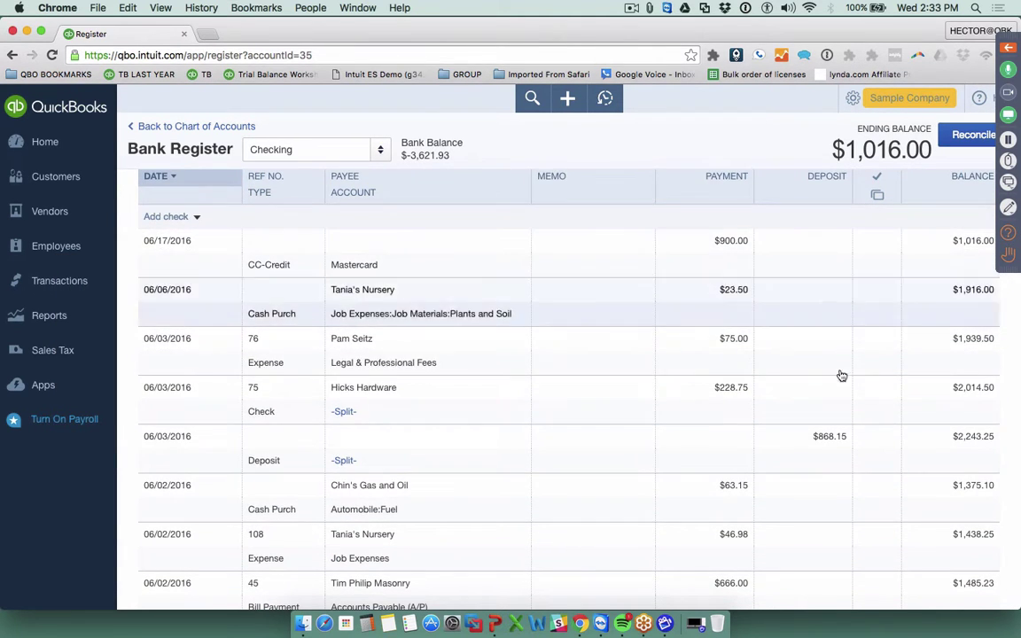
pyautogui.scroll(2, 752, 500)
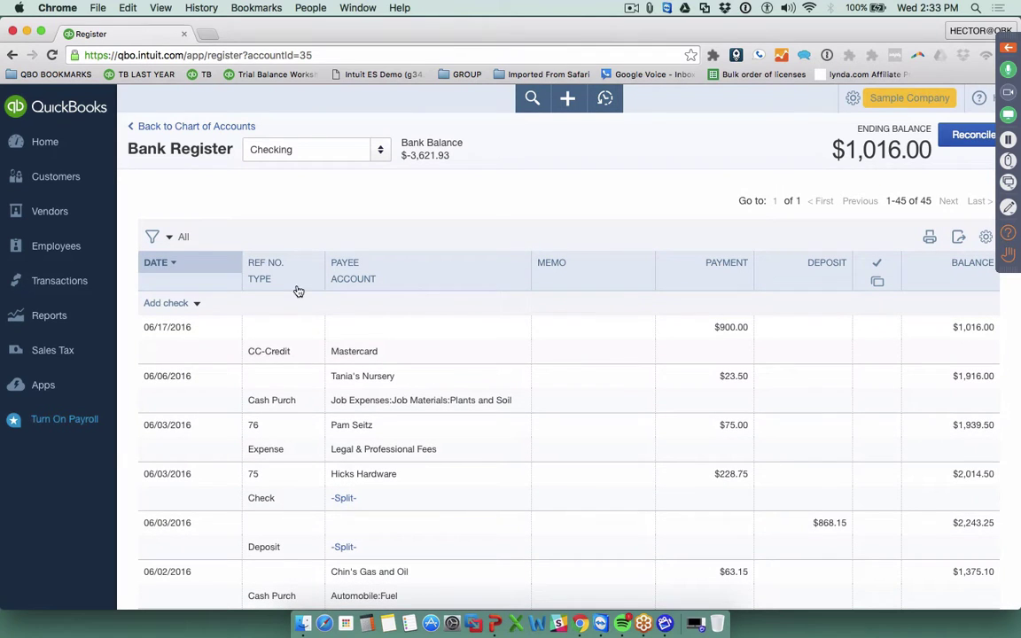
# - Filter the Checking register to this month's transactions with reconcile status Not Reconciled and transaction type Check
pyautogui.click(154, 237)
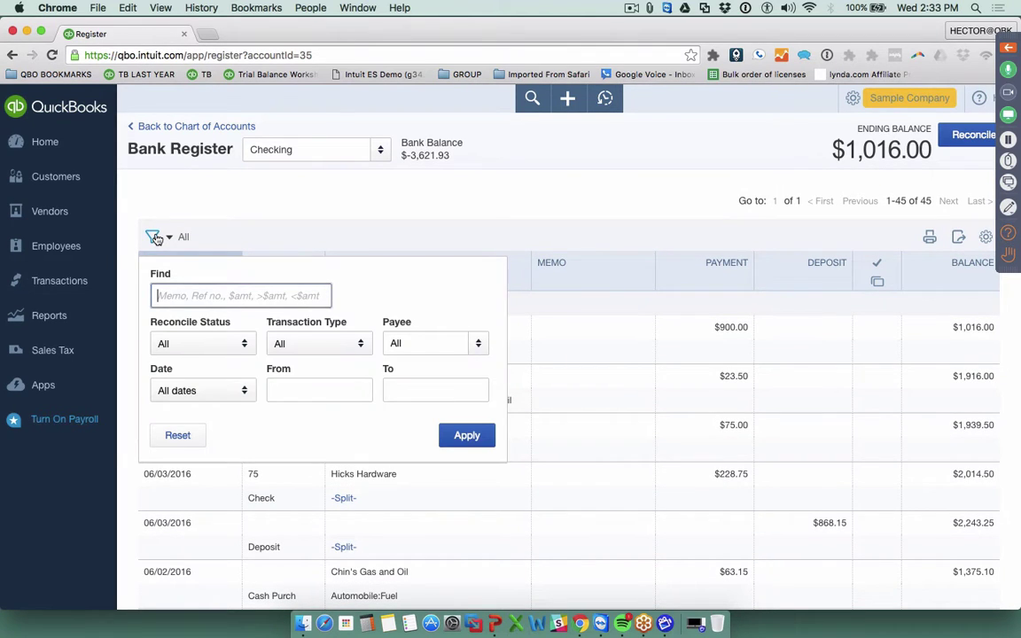
pyautogui.click(202, 390)
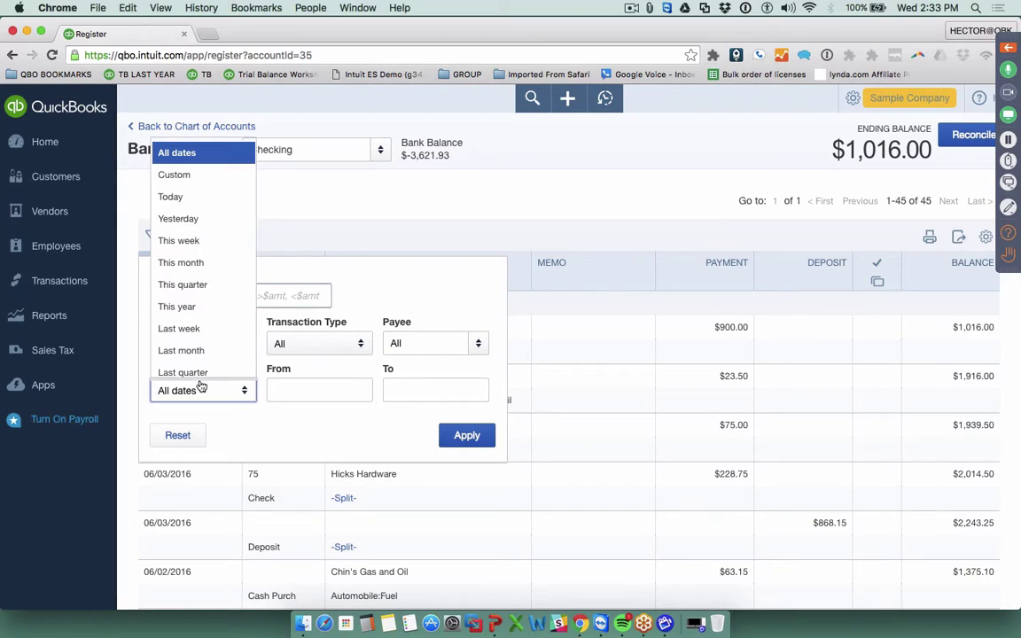
pyautogui.click(194, 262)
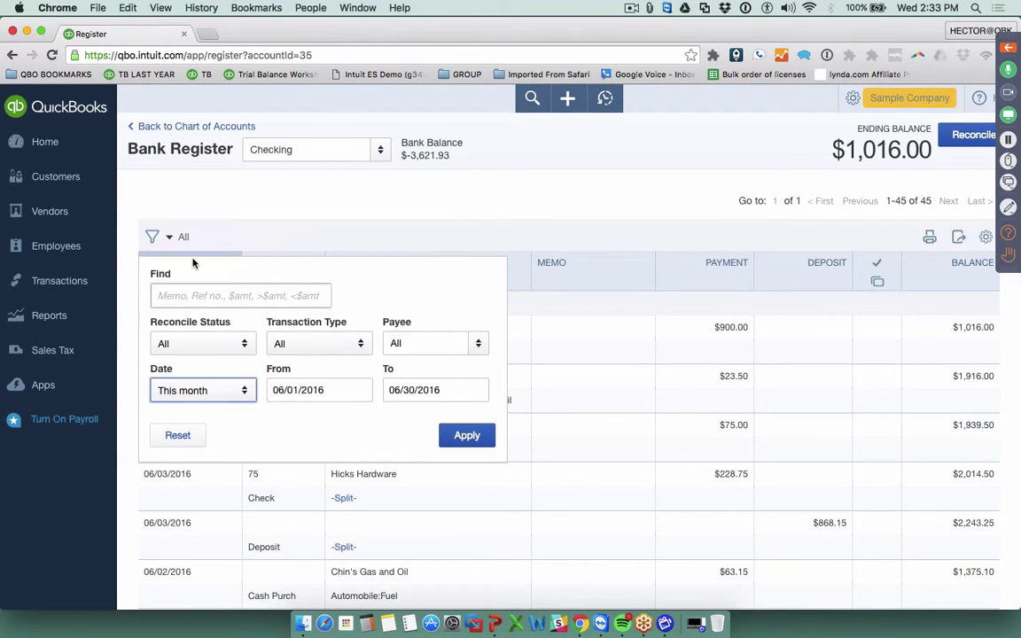
pyautogui.click(197, 344)
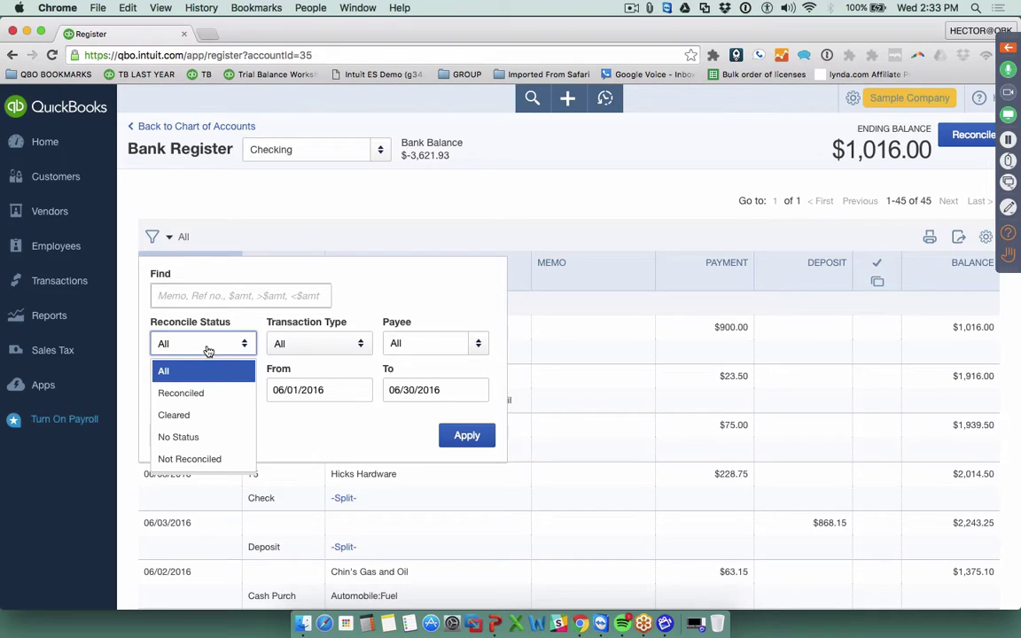
pyautogui.click(202, 459)
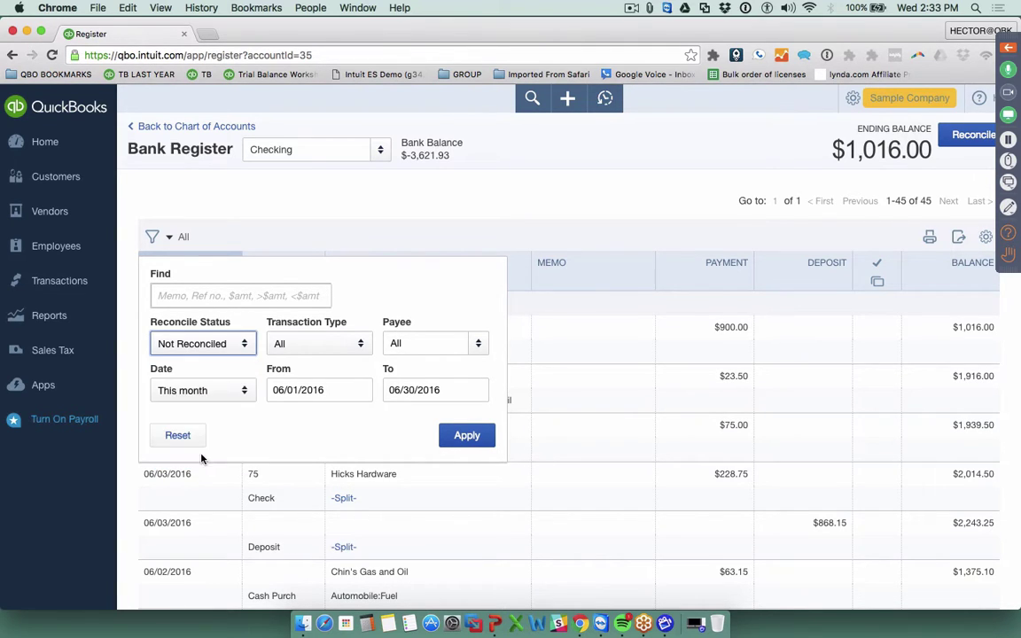
pyautogui.click(305, 346)
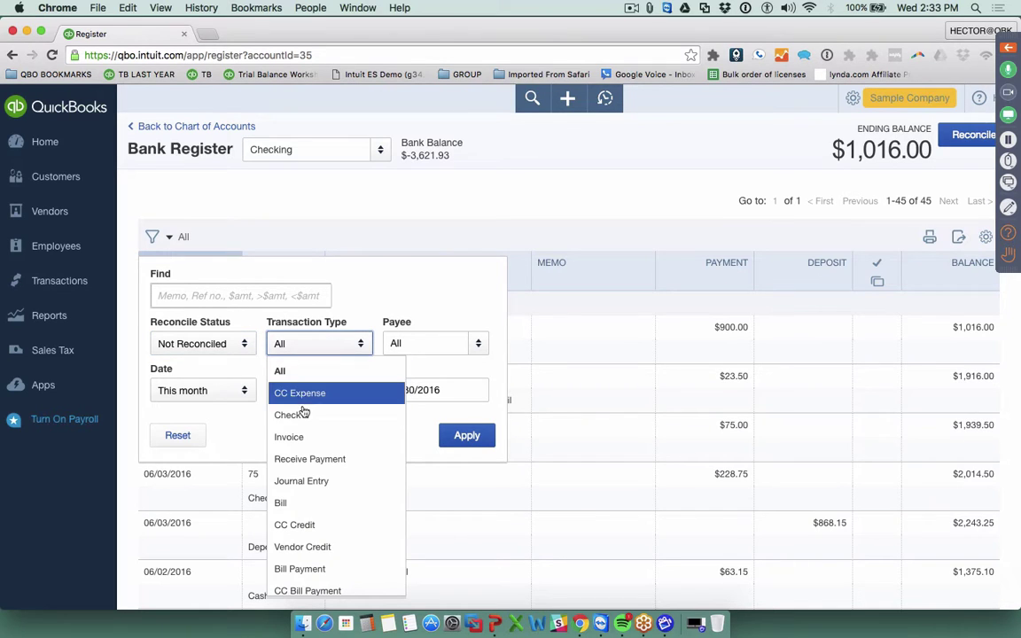
pyautogui.click(302, 424)
pyautogui.click(467, 433)
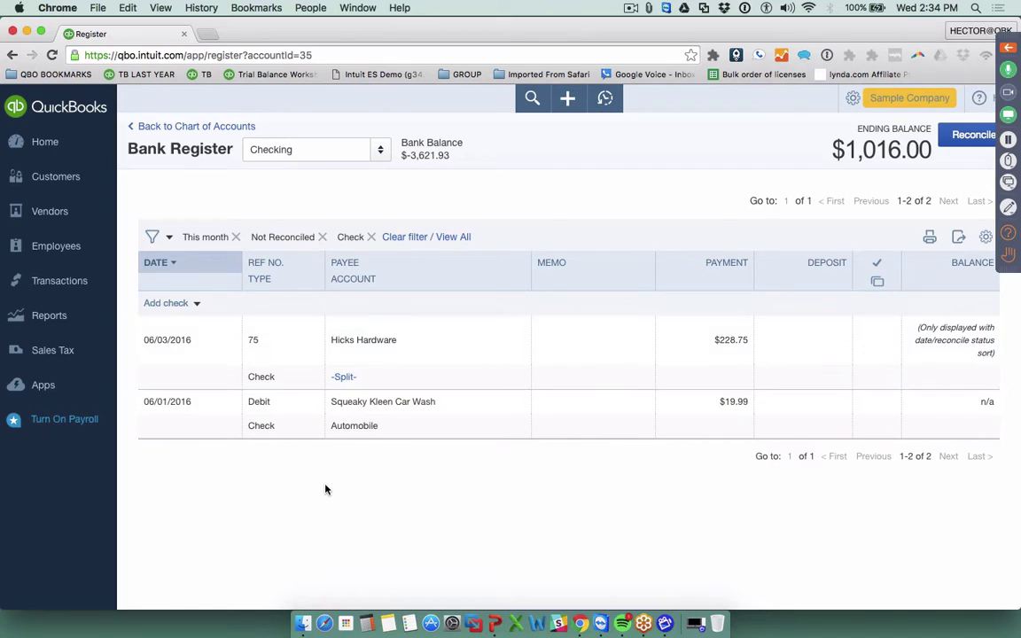
# - View the full form of the Squeaky Kleen Car Wash check, close it and clear all filters on the register
pyautogui.click(180, 430)
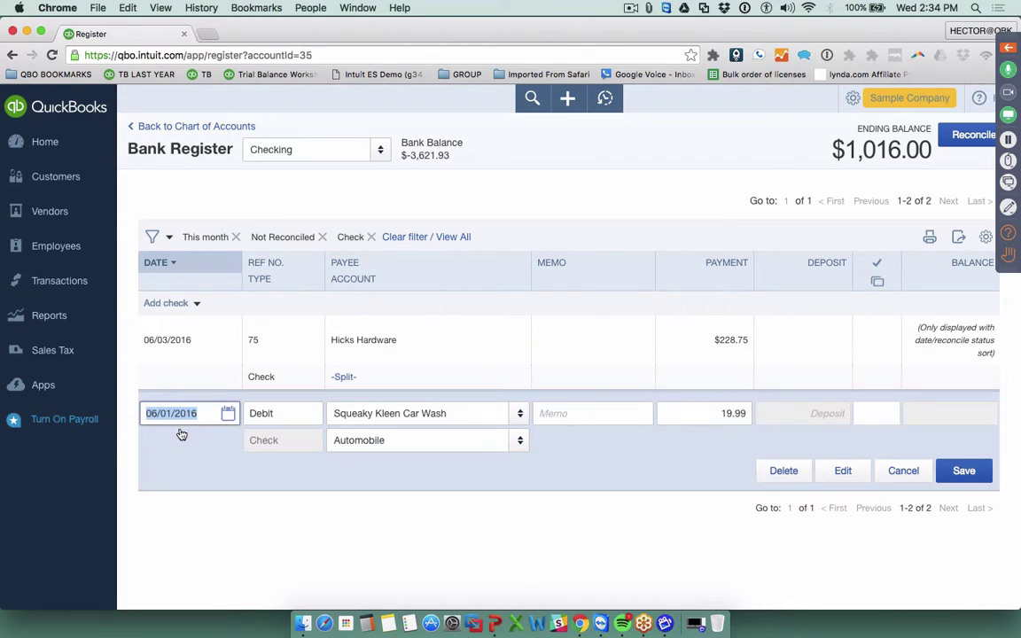
pyautogui.click(840, 474)
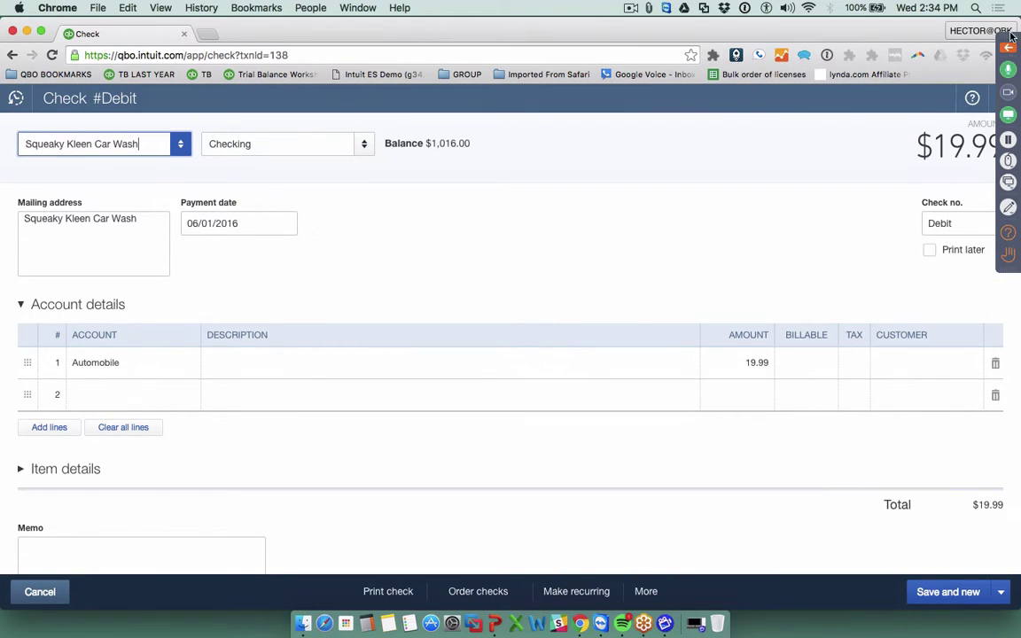
pyautogui.click(1006, 97)
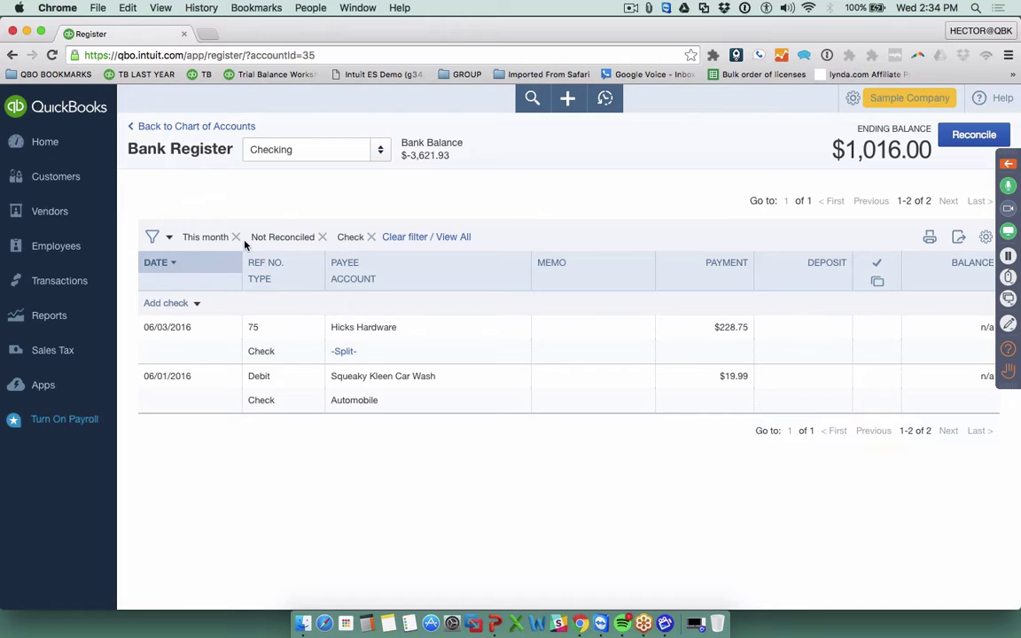
pyautogui.click(410, 237)
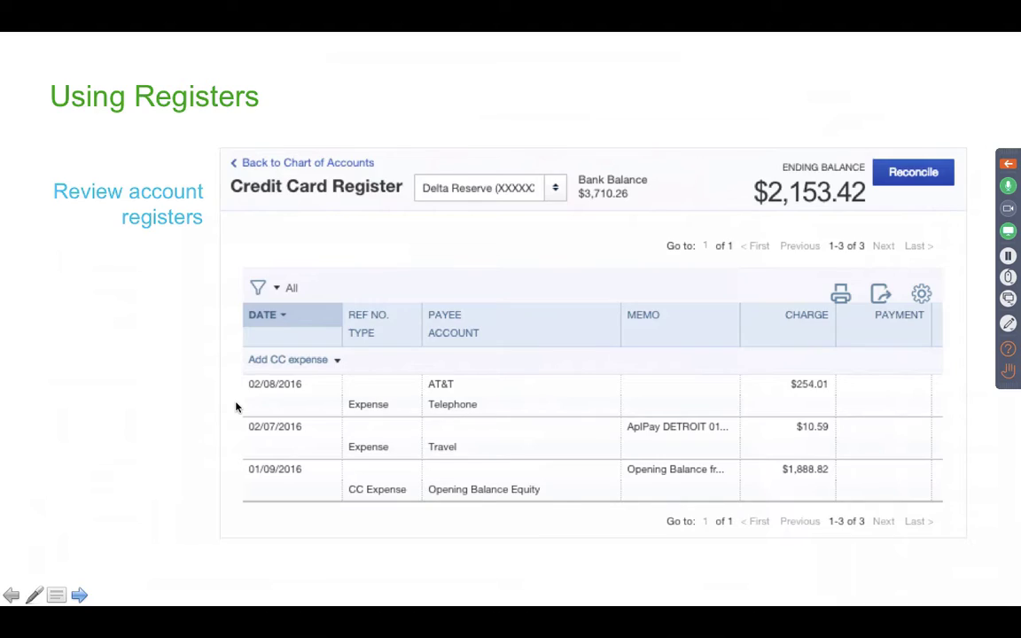
pyautogui.press('Right')
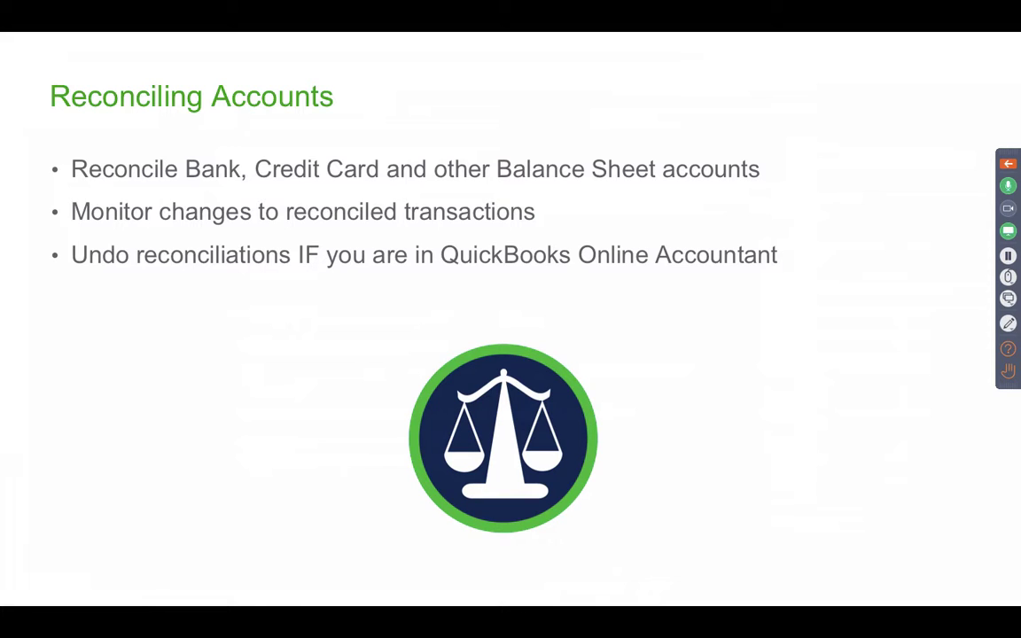
pyautogui.press('Right')
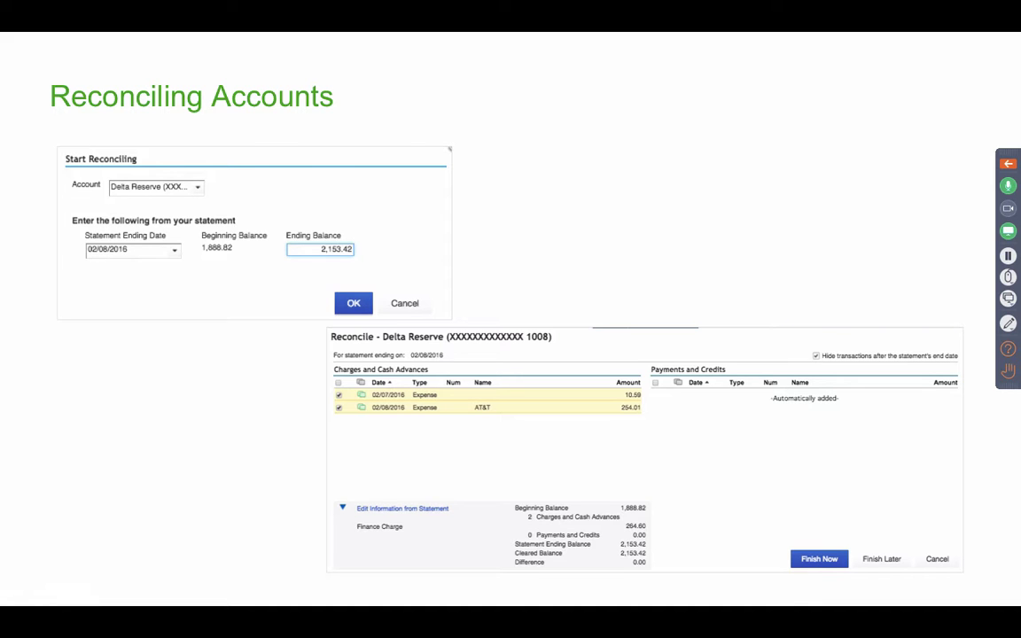
pyautogui.press('Right')
pyautogui.press('Left')
# - Switch back to QuickBooks Online in Chrome and open the Reconcile tool
pyautogui.hotkey('ctrl', 'Up')
pyautogui.click(739, 99)
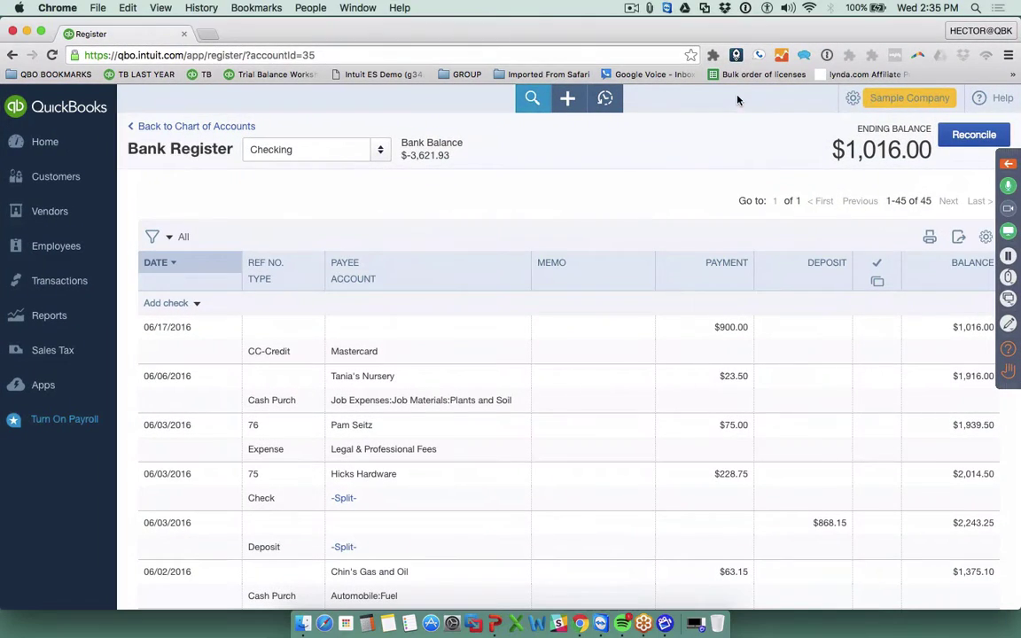
pyautogui.click(853, 100)
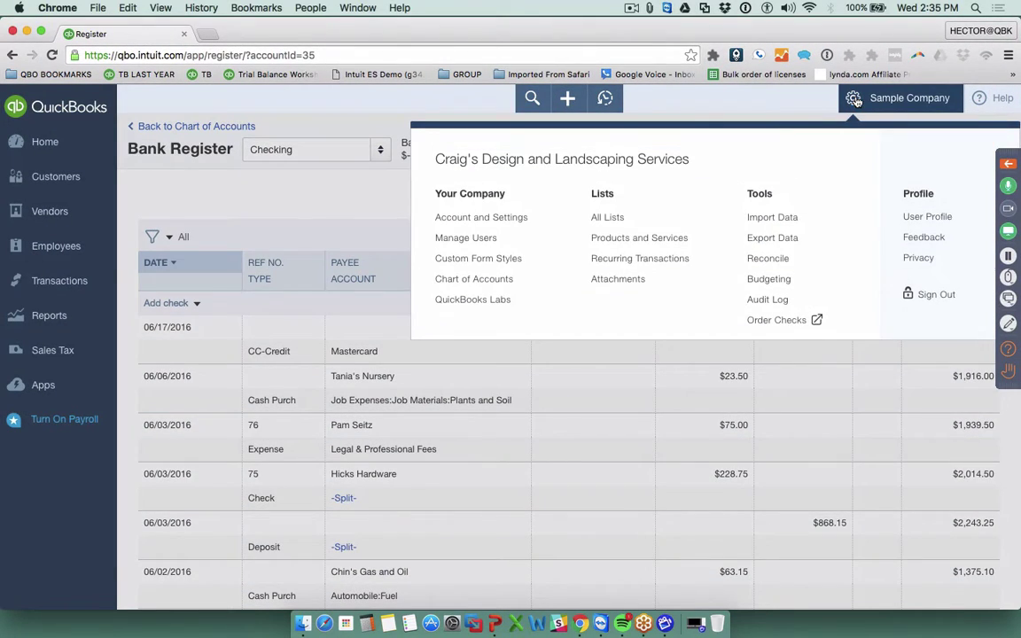
pyautogui.click(786, 264)
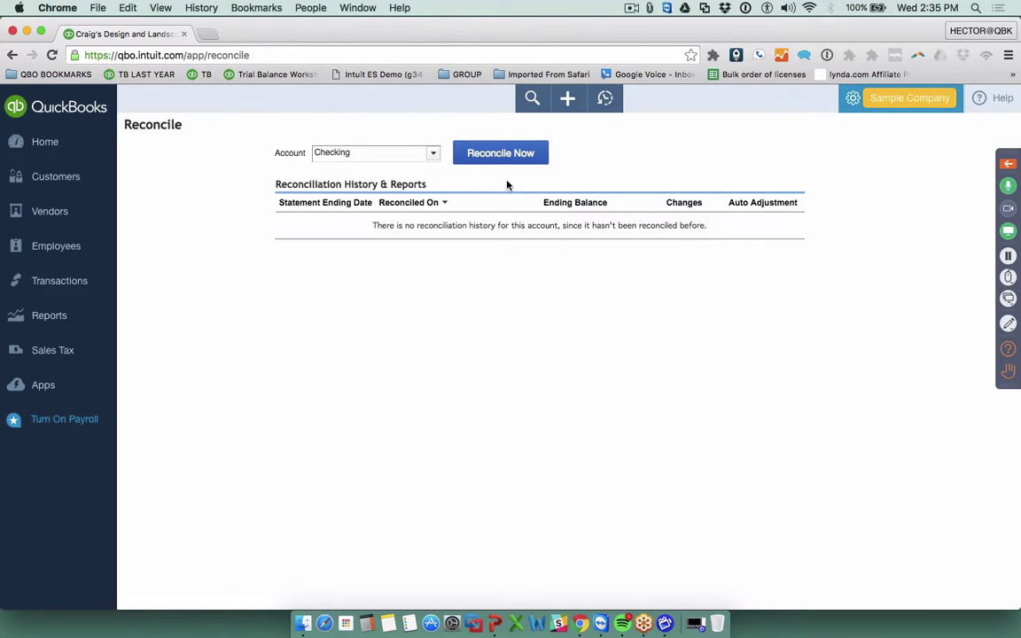
# - Start reconciling the Checking account with statement ending date 05/31/2016 and an ending balance of 12,000
pyautogui.click(433, 155)
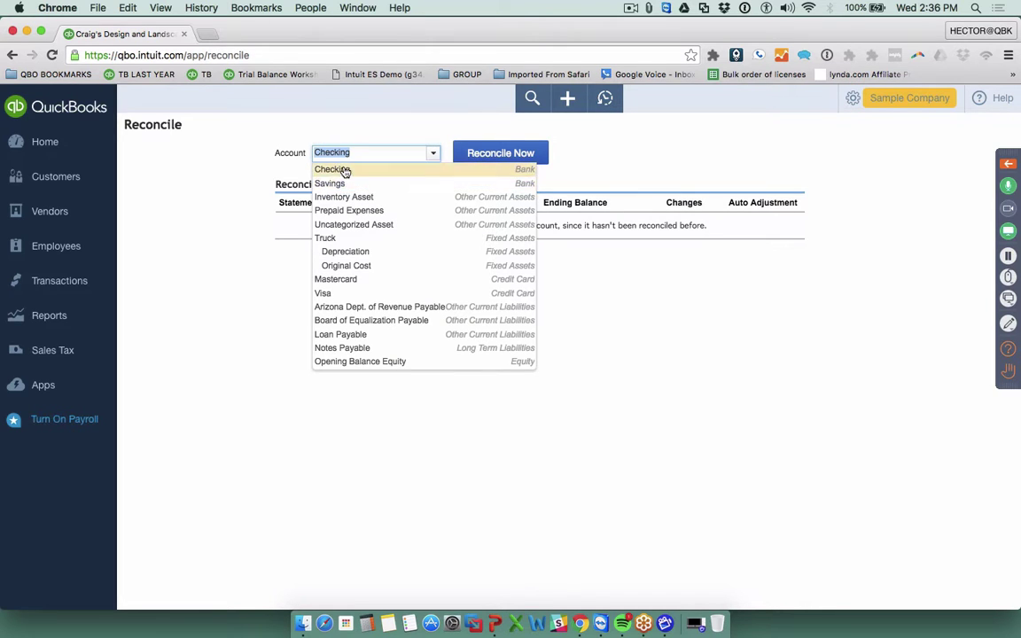
pyautogui.click(343, 171)
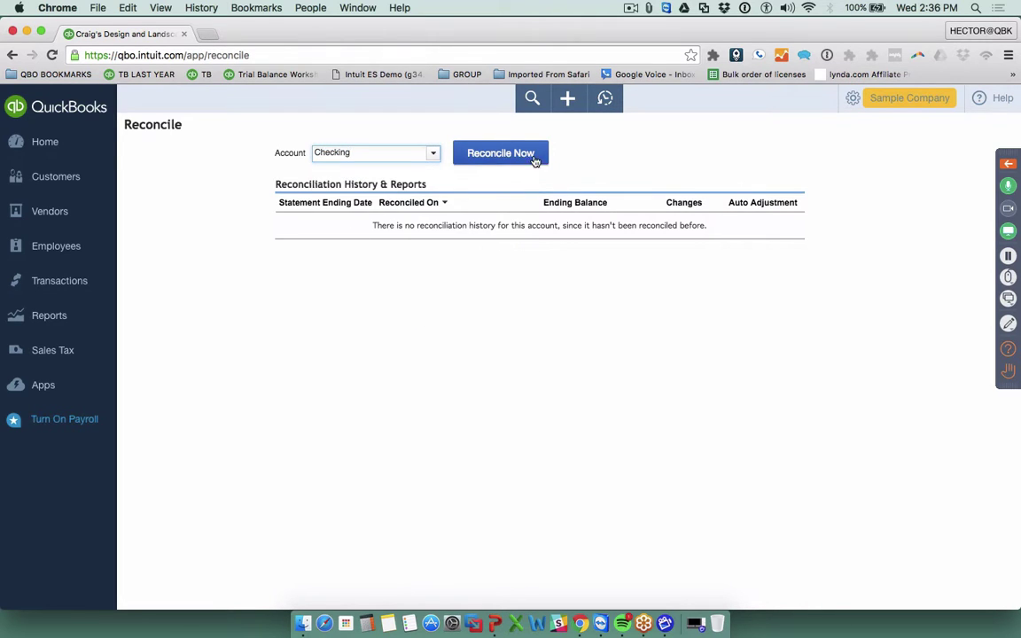
pyautogui.click(490, 154)
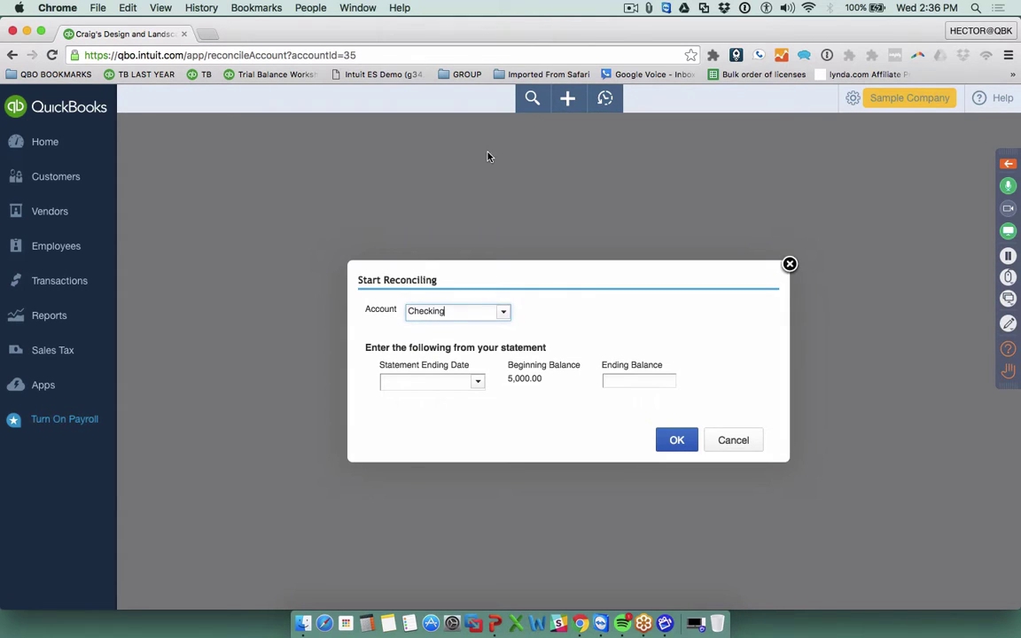
pyautogui.click(477, 381)
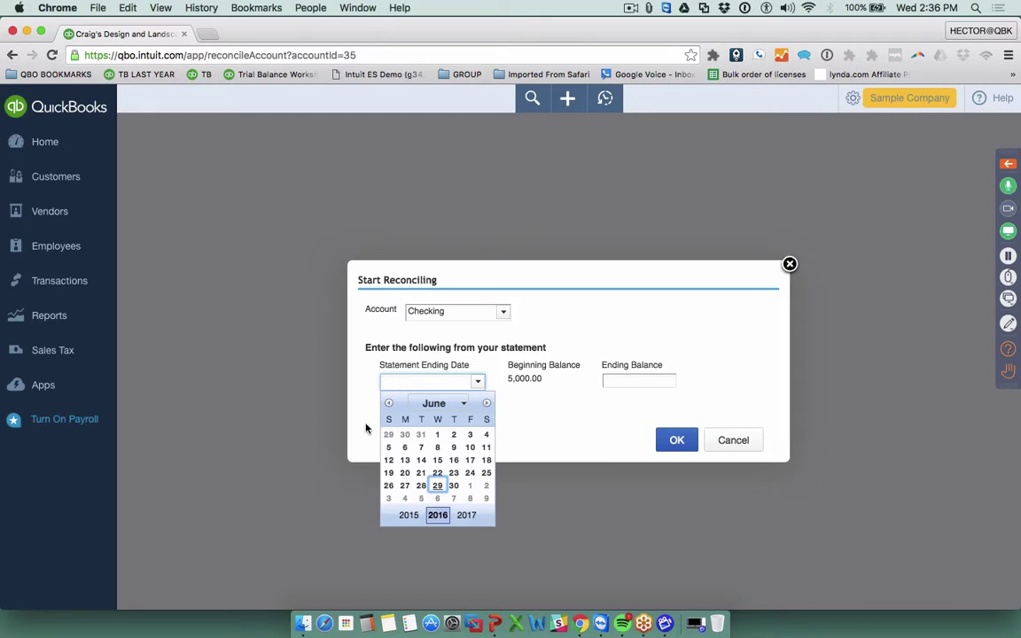
pyautogui.click(423, 435)
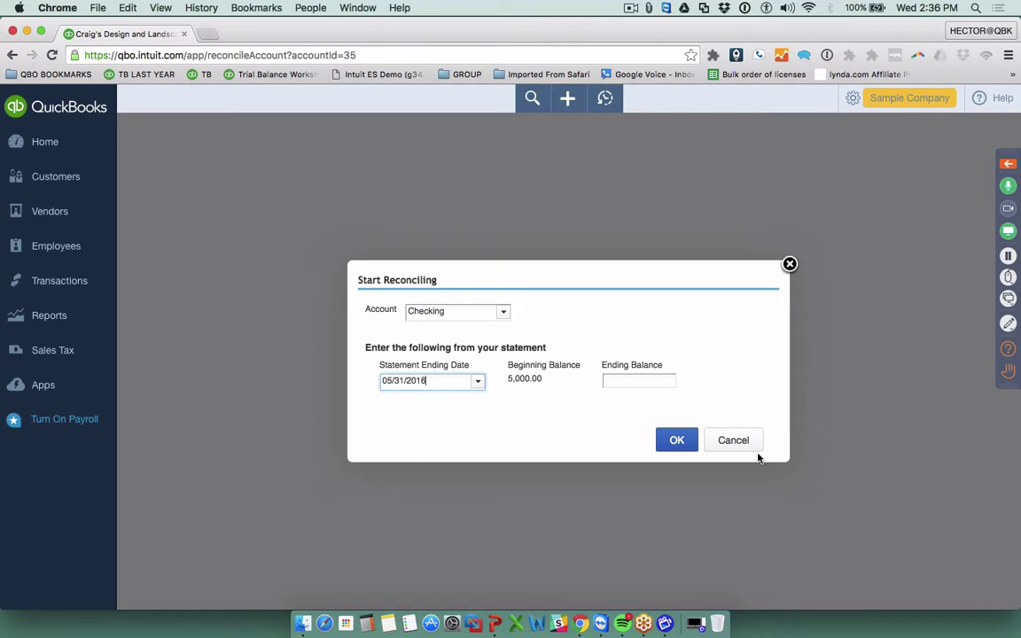
pyautogui.click(633, 381)
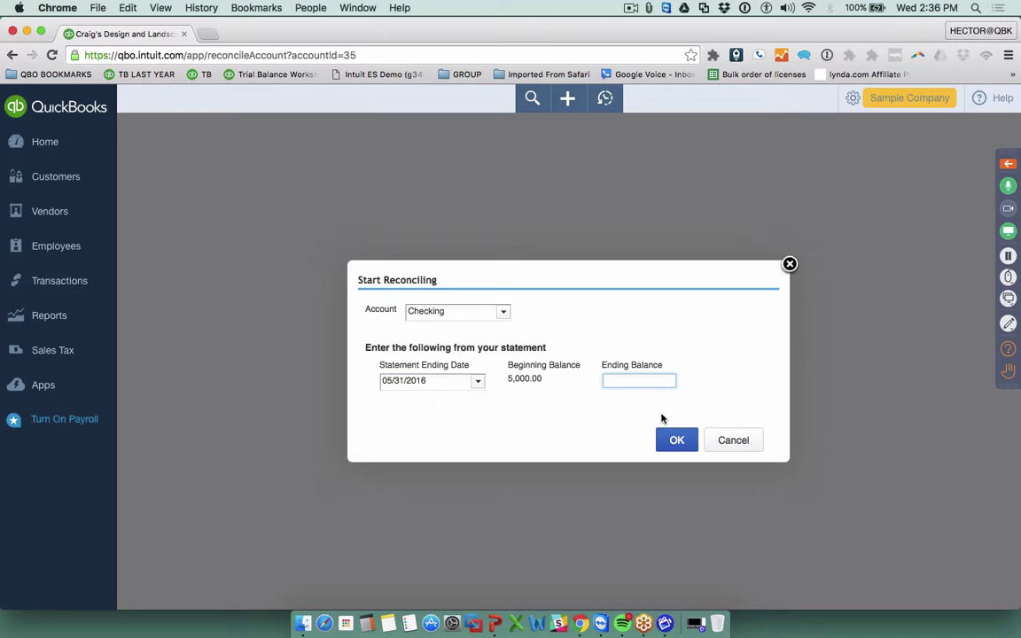
pyautogui.write('12000')
pyautogui.click(676, 443)
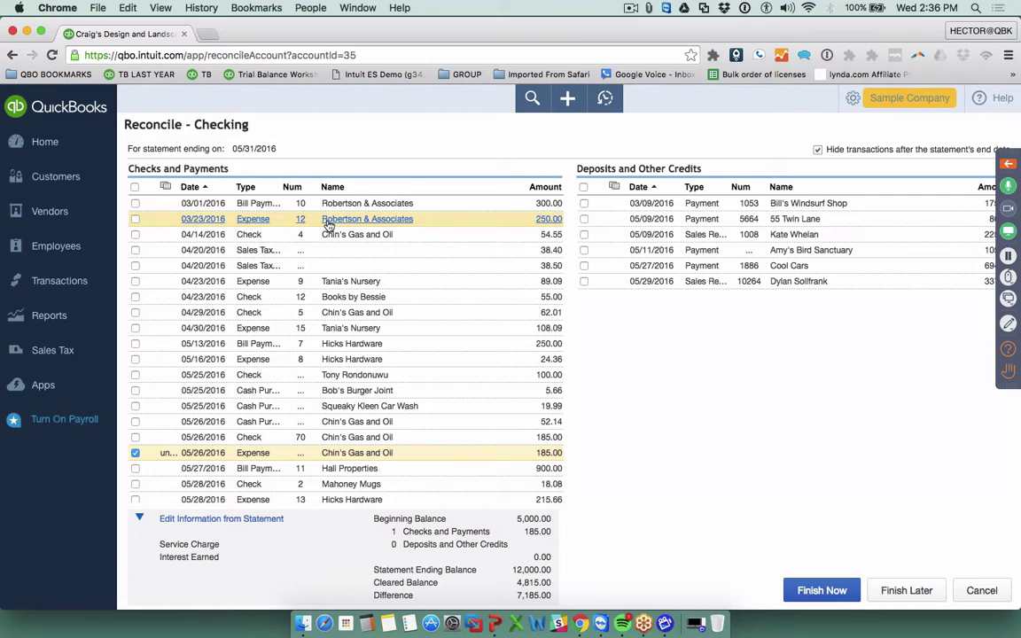
# - Mark all checks and payments and all deposits and other credits as cleared in the Checking reconciliation
pyautogui.click(135, 203)
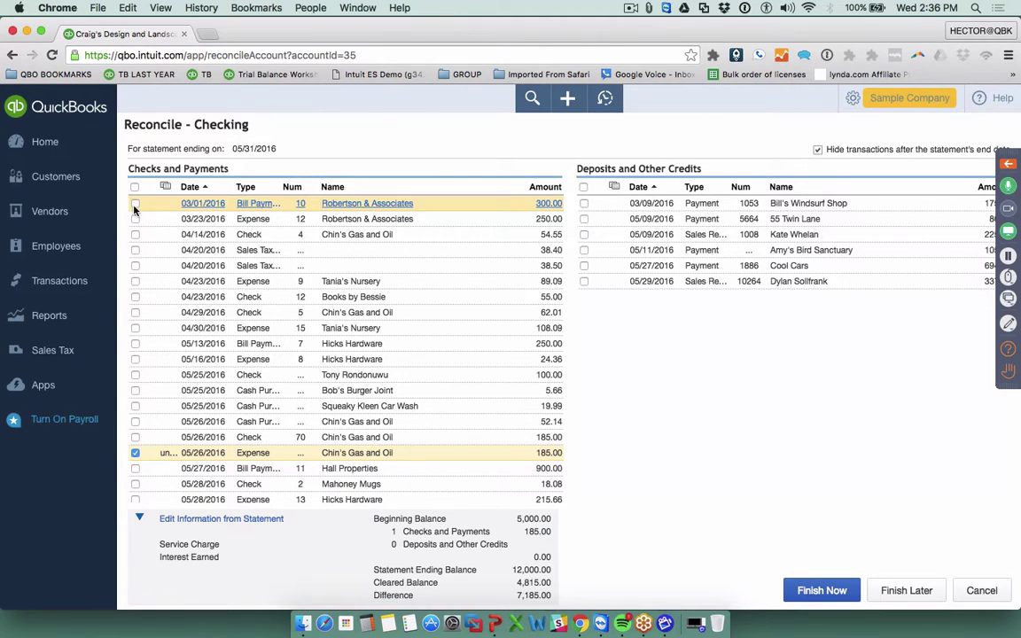
pyautogui.click(134, 218)
pyautogui.click(135, 250)
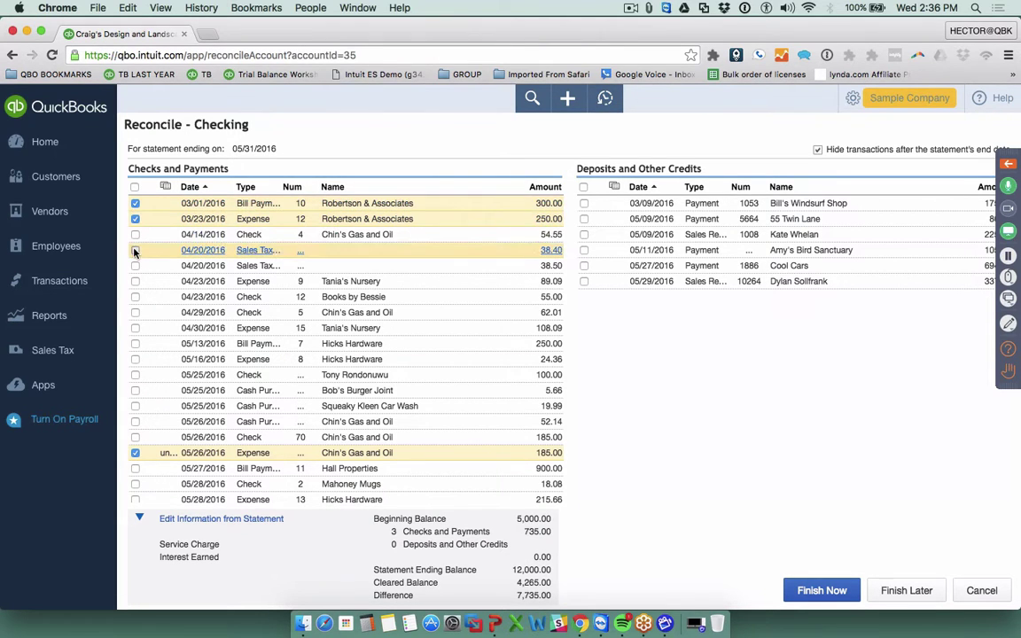
pyautogui.click(583, 187)
pyautogui.click(583, 203)
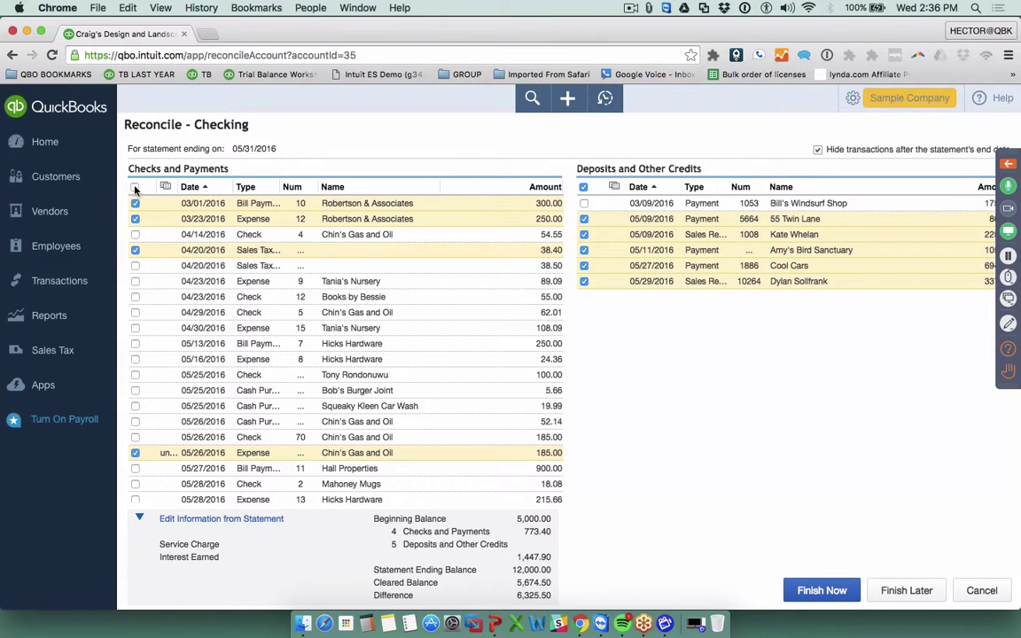
pyautogui.click(135, 188)
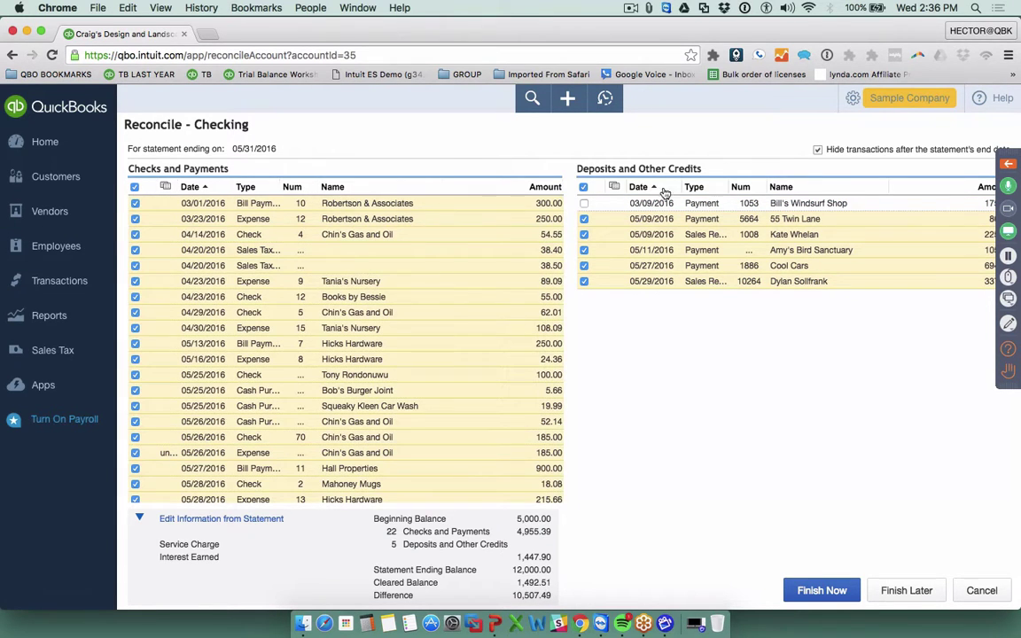
pyautogui.click(583, 203)
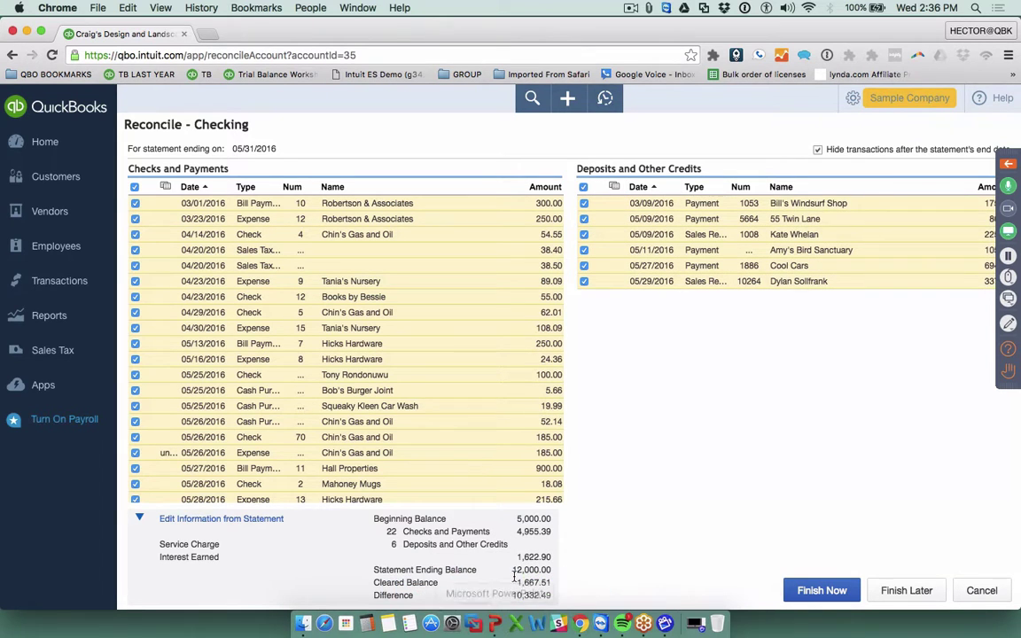
# - Copy the difference amount and enter it as the statement's ending balance, 10,332.49
pyautogui.moveTo(372, 514); pyautogui.dragTo(552, 595)
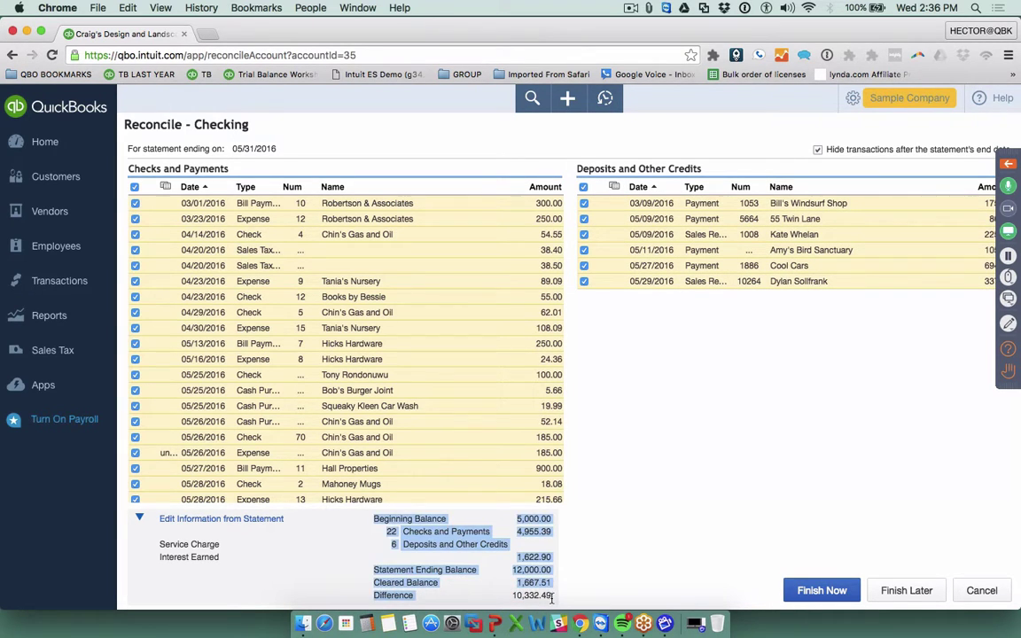
pyautogui.doubleClick(542, 596)
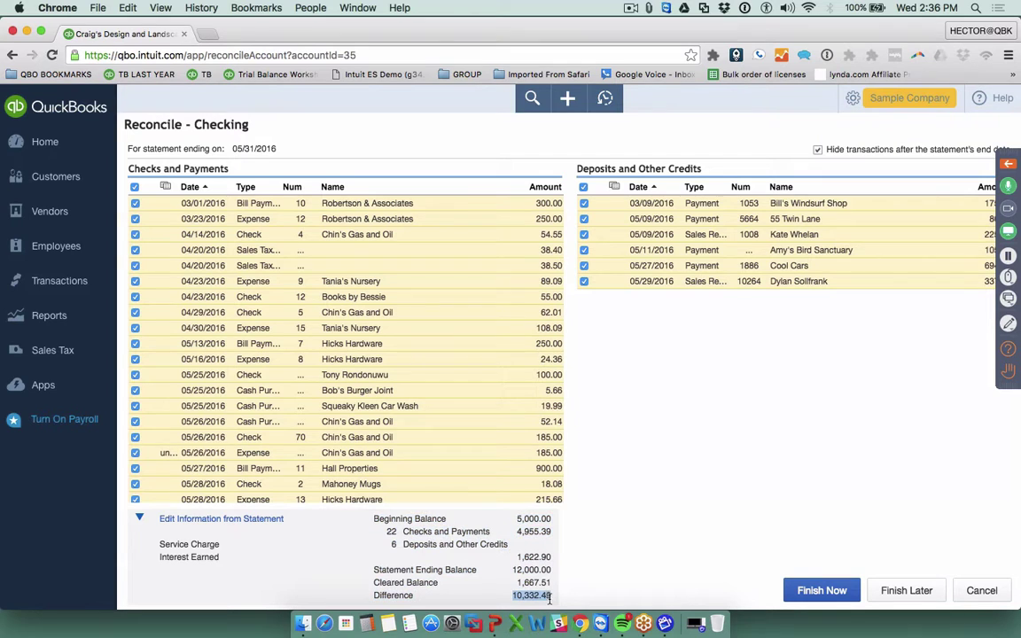
pyautogui.press('super+c')
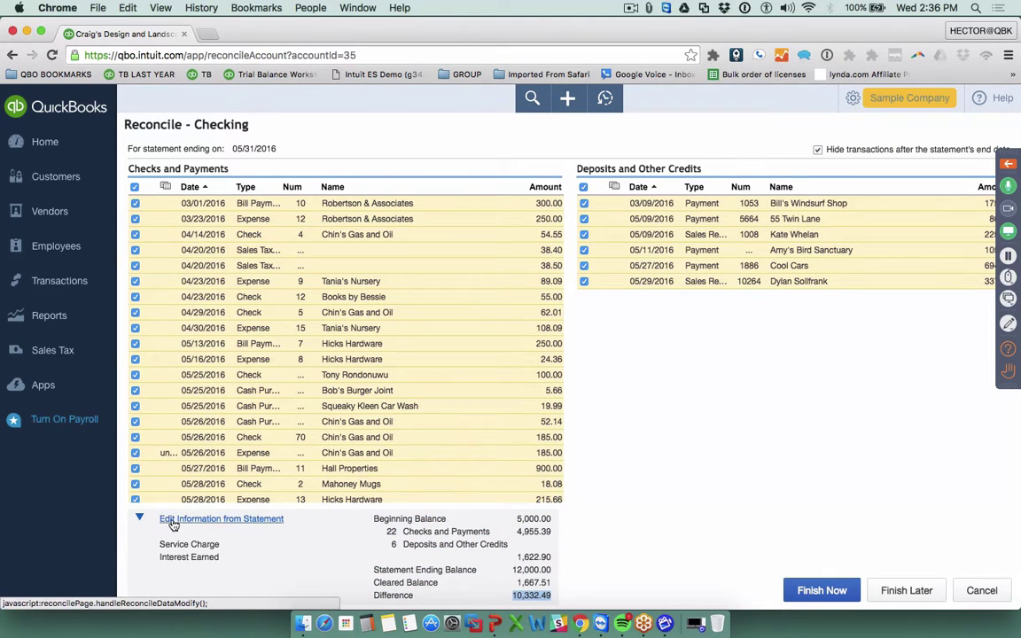
pyautogui.click(221, 518)
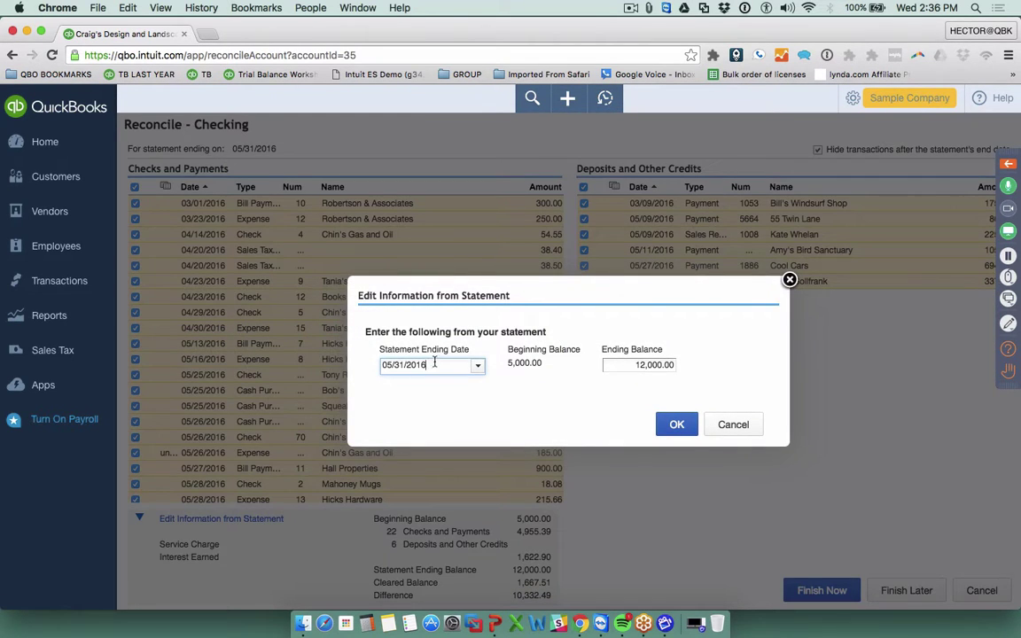
pyautogui.click(612, 364)
pyautogui.press('super+v')
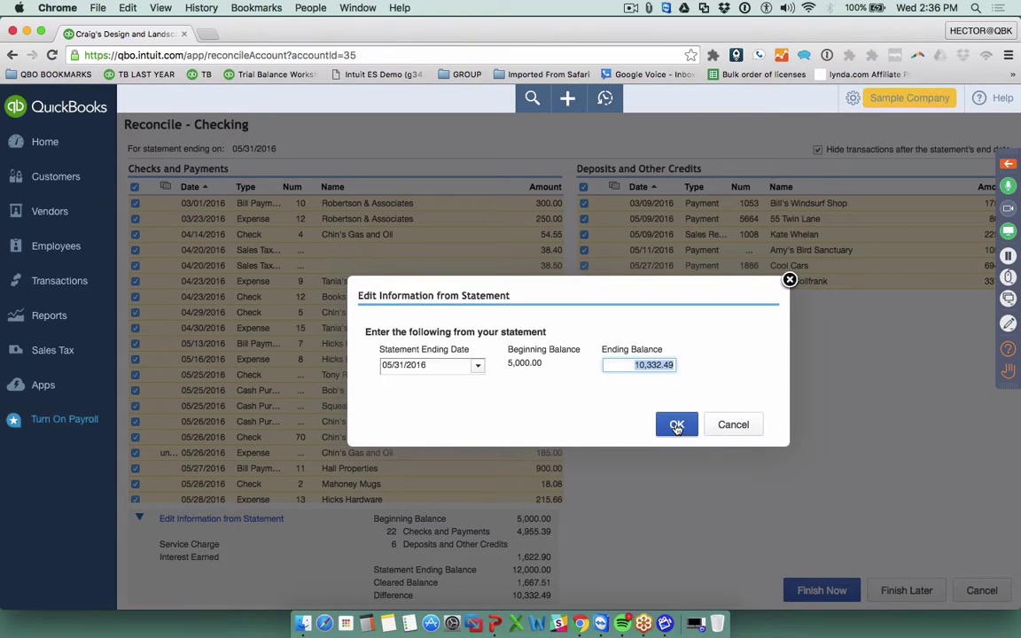
pyautogui.click(676, 425)
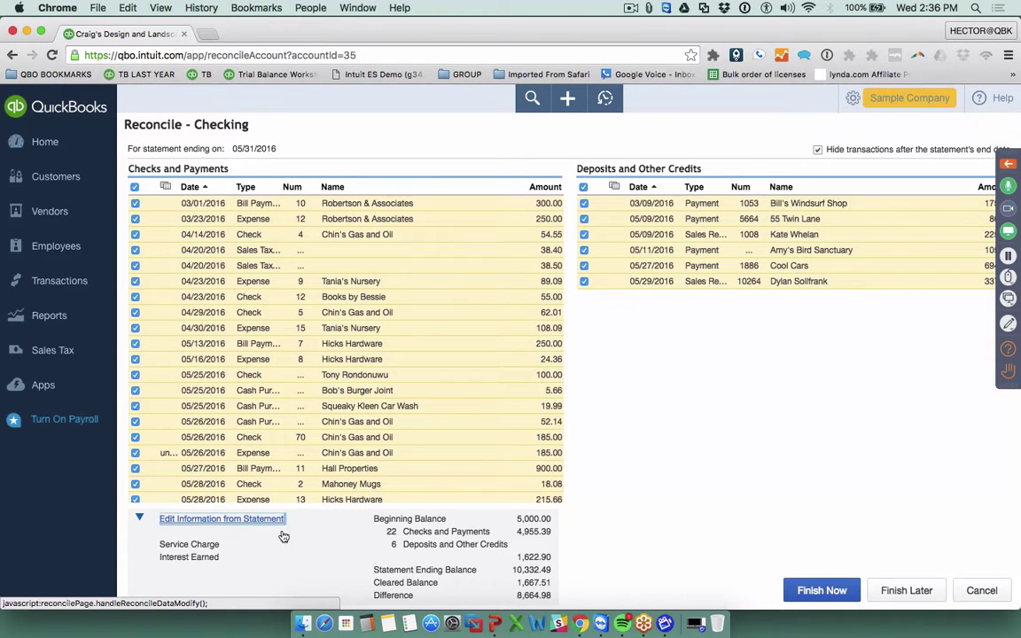
# - Edit the statement information to set the ending balance to 1,667.51, matching the cleared balance
pyautogui.click(209, 522)
pyautogui.press('Tab')
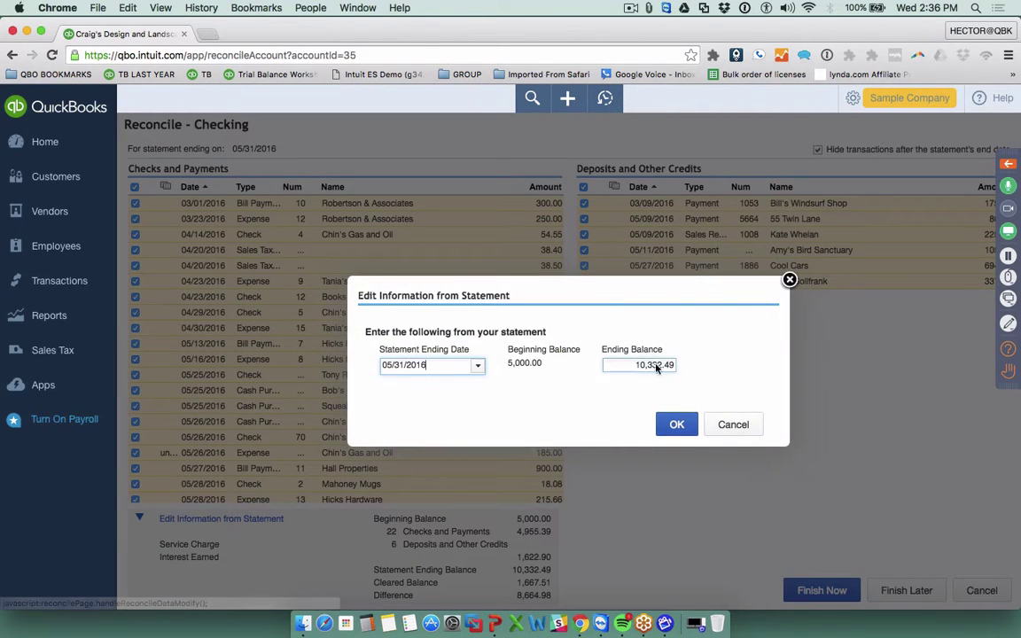
pyautogui.write('16')
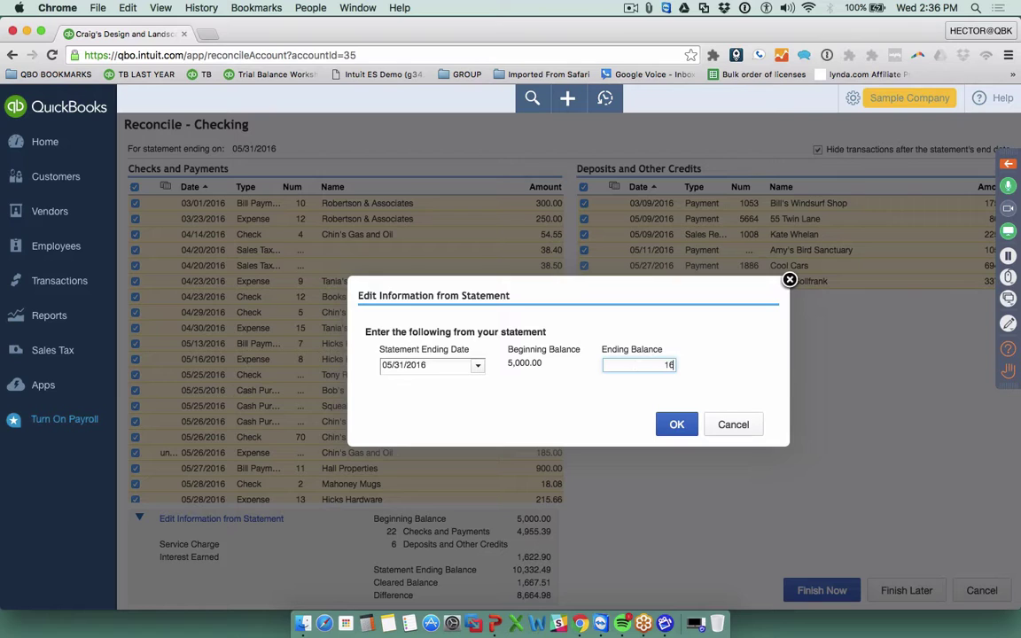
pyautogui.write('67.51')
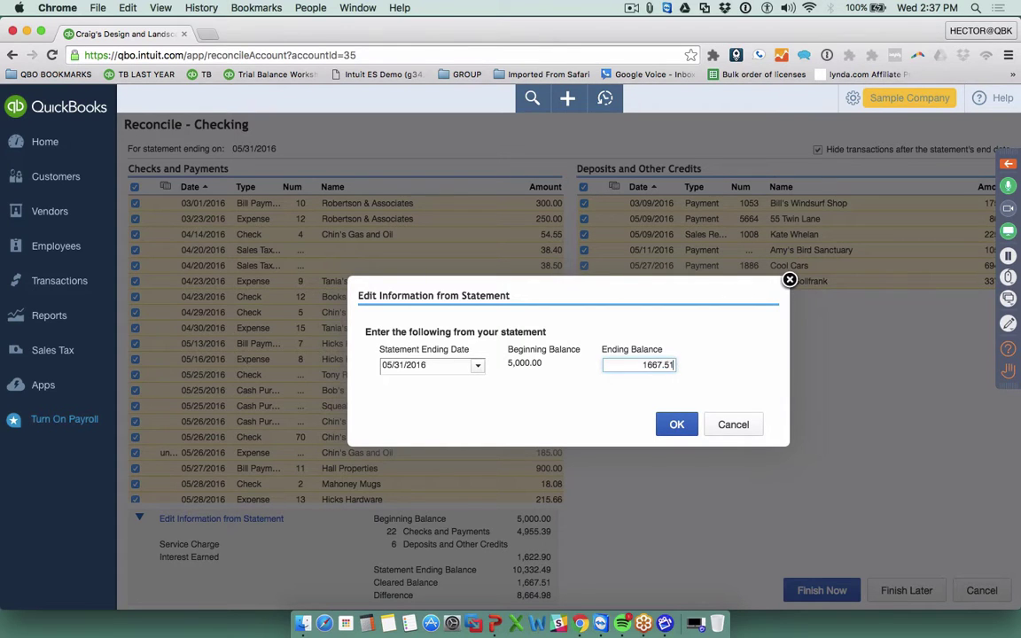
pyautogui.moveTo(628, 368); pyautogui.dragTo(694, 369)
pyautogui.click(678, 425)
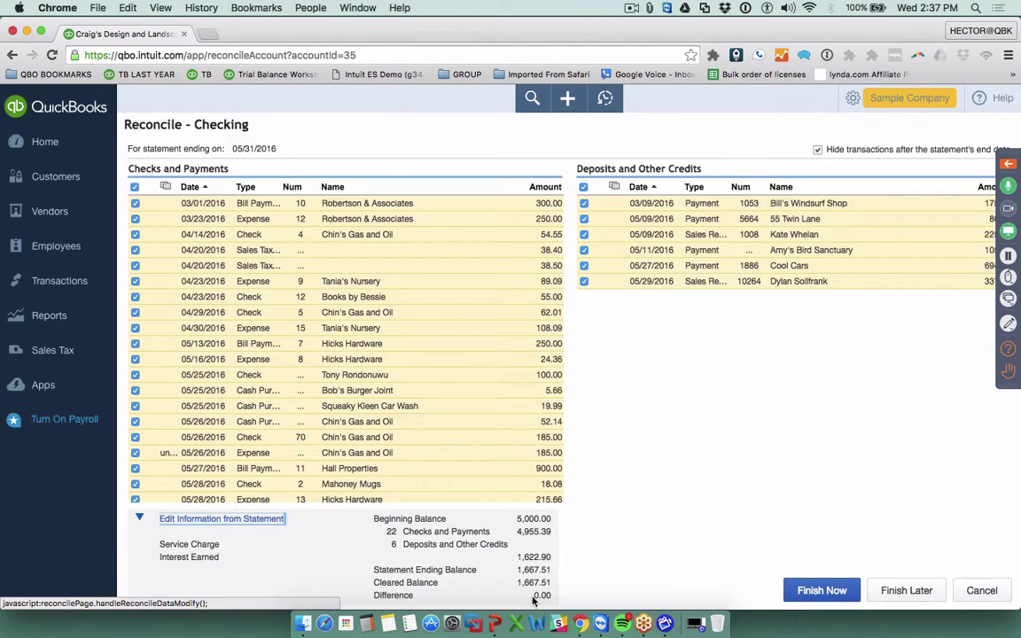
# - Finish the Checking reconciliation and view the reconciliation report for the period ending 05/31/2016
pyautogui.moveTo(532, 597); pyautogui.dragTo(554, 596)
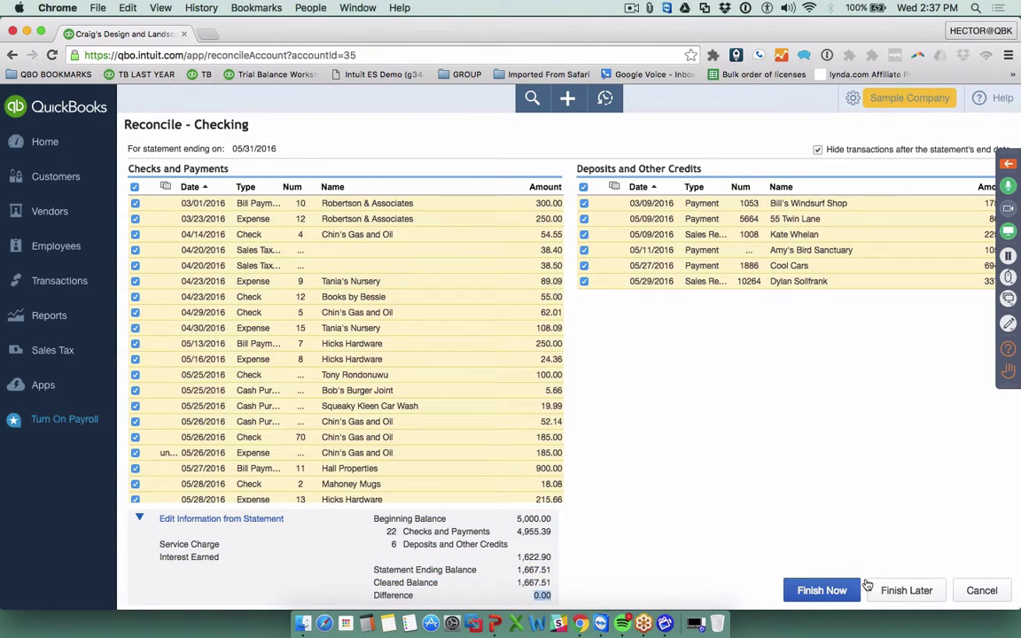
pyautogui.click(837, 592)
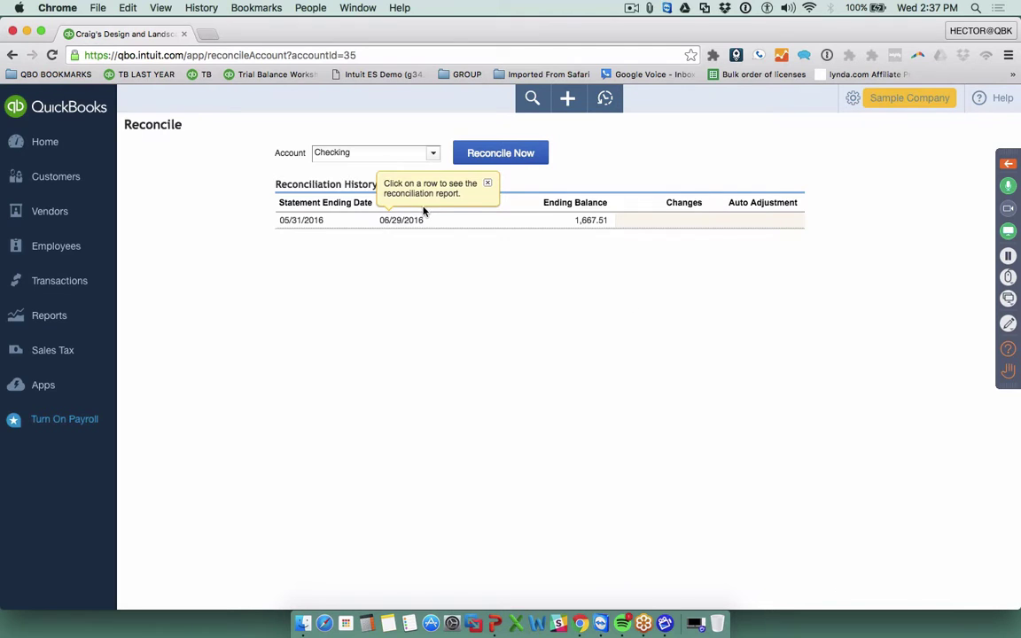
pyautogui.click(400, 221)
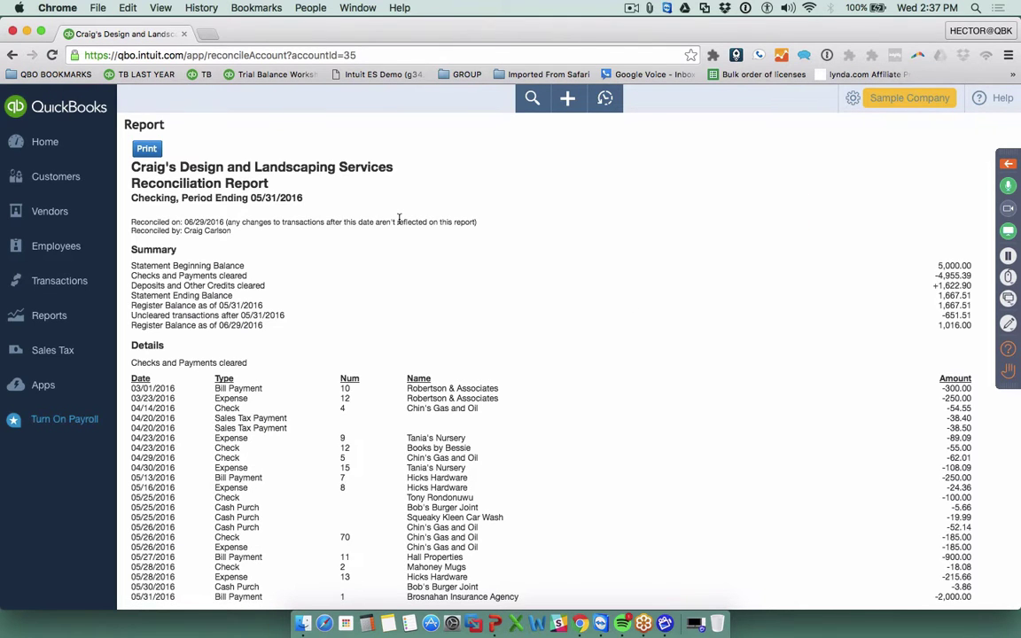
pyautogui.scroll(-5, 694, 334)
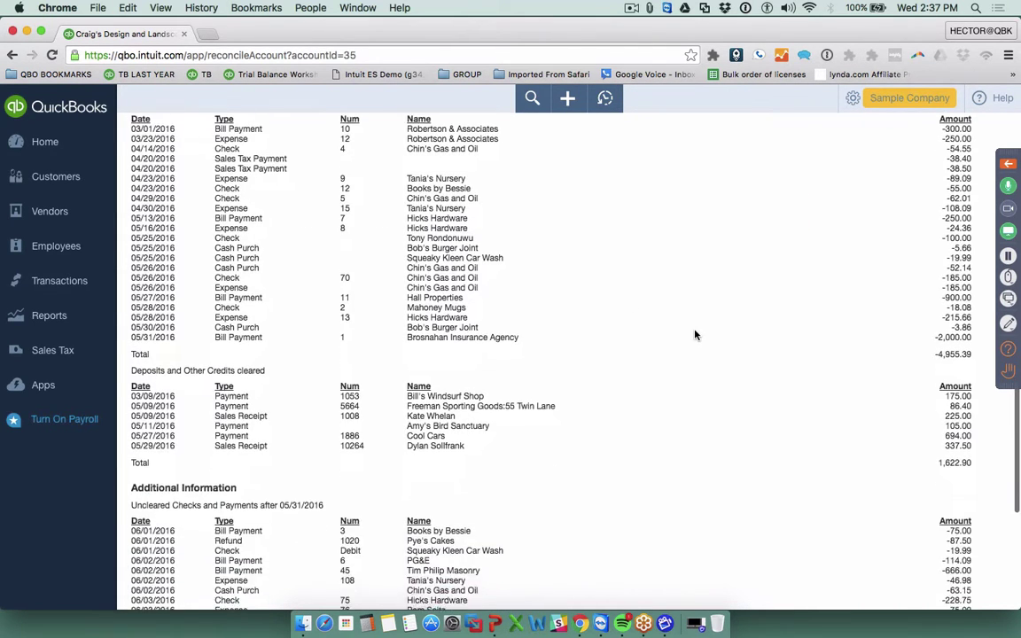
# - Open the reconciled Mahoney Mugs check from the report, set its Office Expenses amount to 45.00, and save it, confirming the modification
pyautogui.click(443, 291)
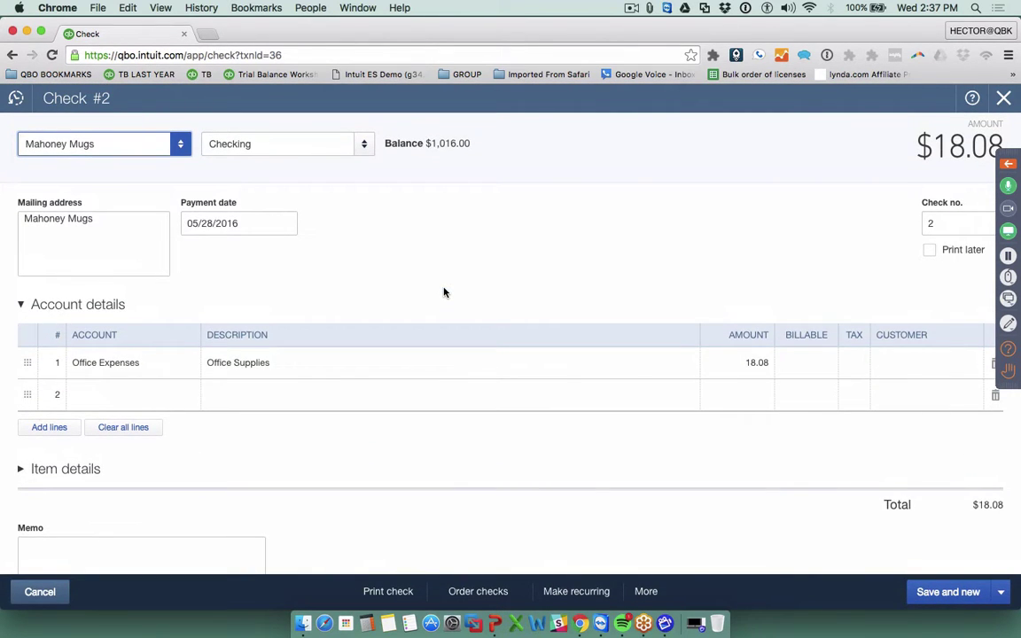
pyautogui.click(756, 365)
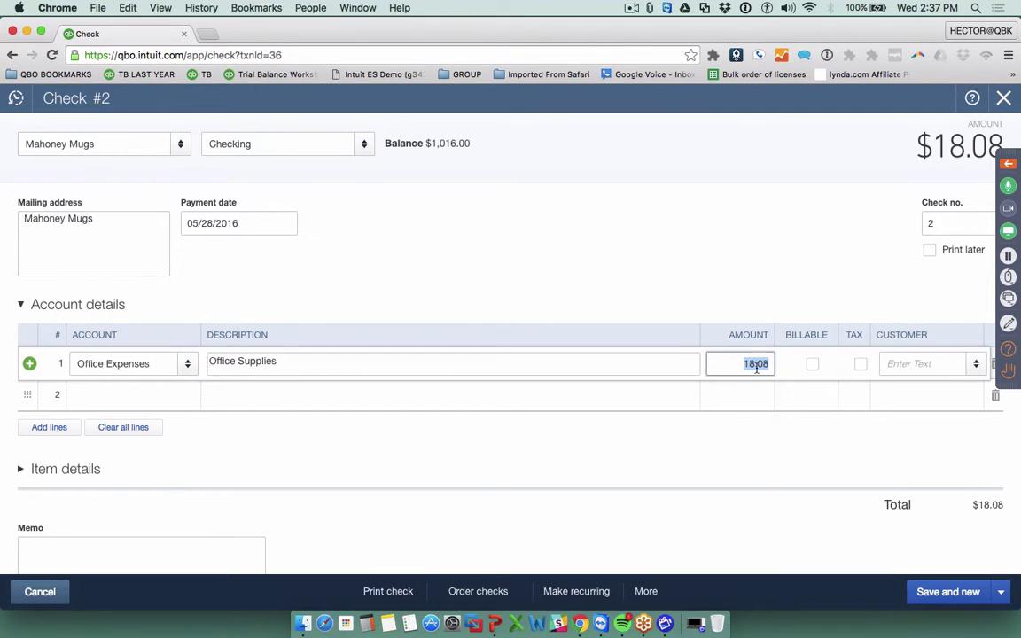
pyautogui.write('45')
pyautogui.press('Tab')
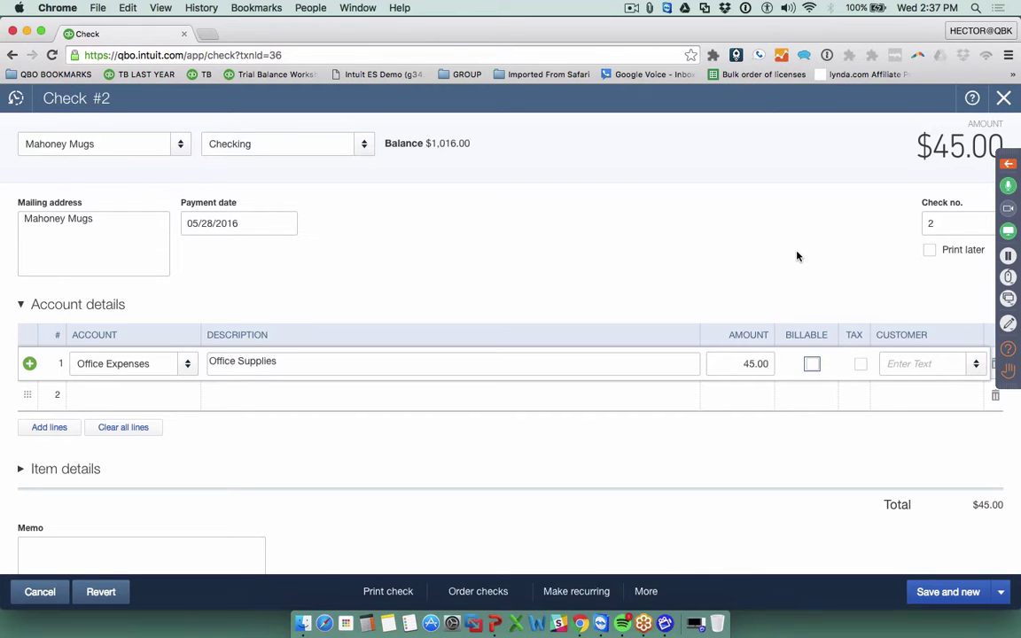
pyautogui.click(1000, 591)
pyautogui.click(935, 567)
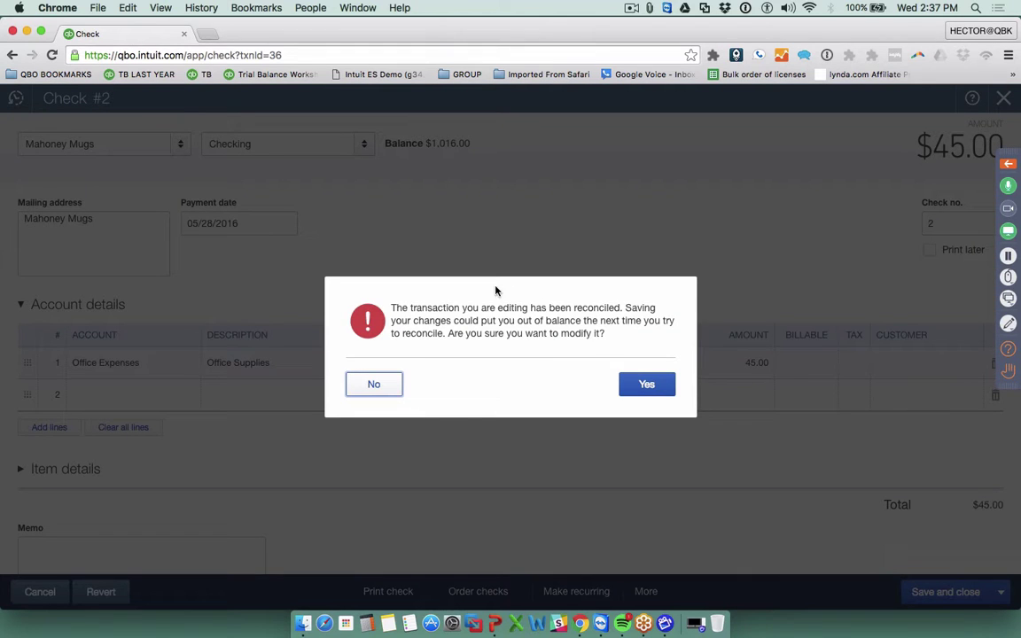
pyautogui.moveTo(611, 334); pyautogui.dragTo(390, 305)
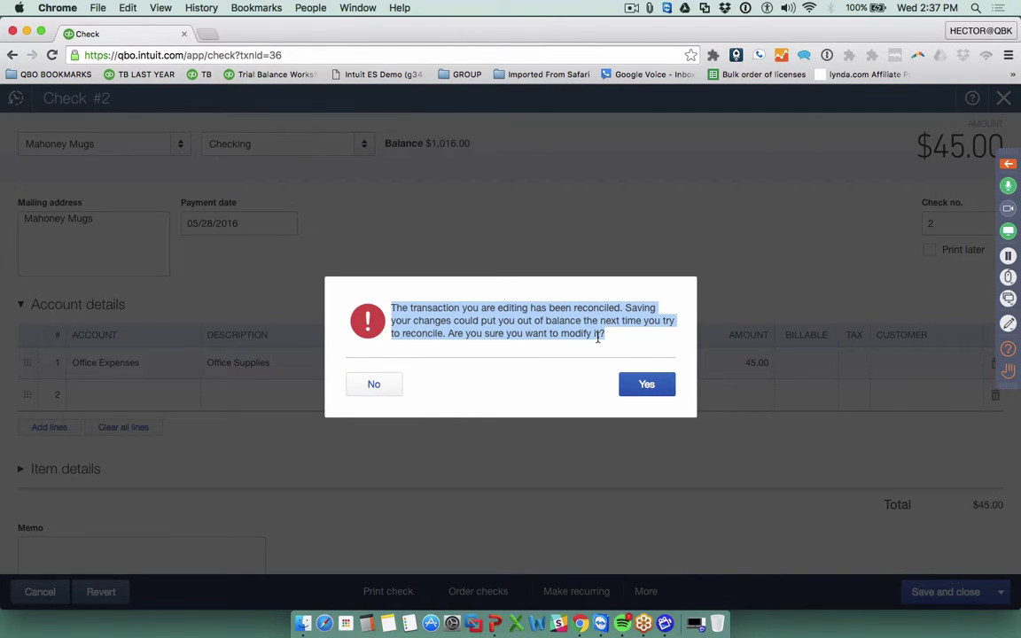
pyautogui.click(647, 385)
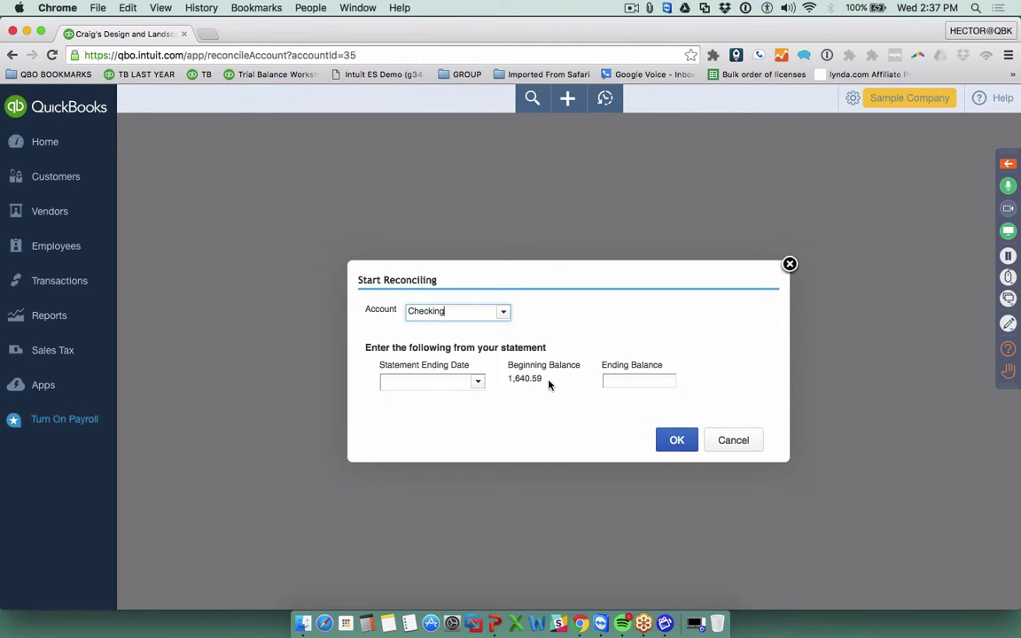
# - Examine the beginning balance for a new Checking reconciliation and cancel starting it
pyautogui.moveTo(548, 384); pyautogui.dragTo(507, 364)
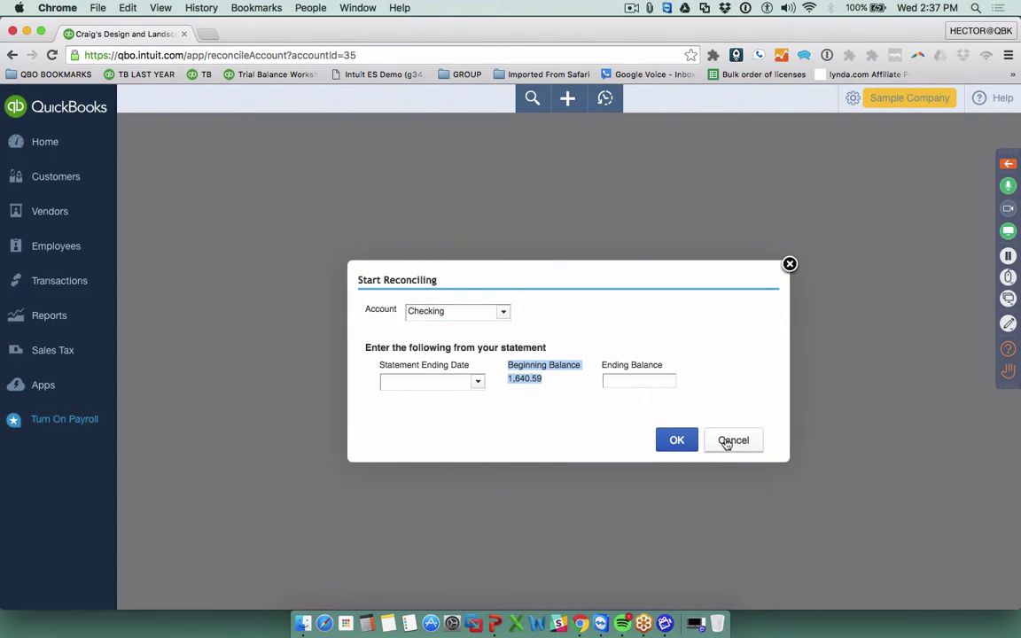
pyautogui.click(592, 415)
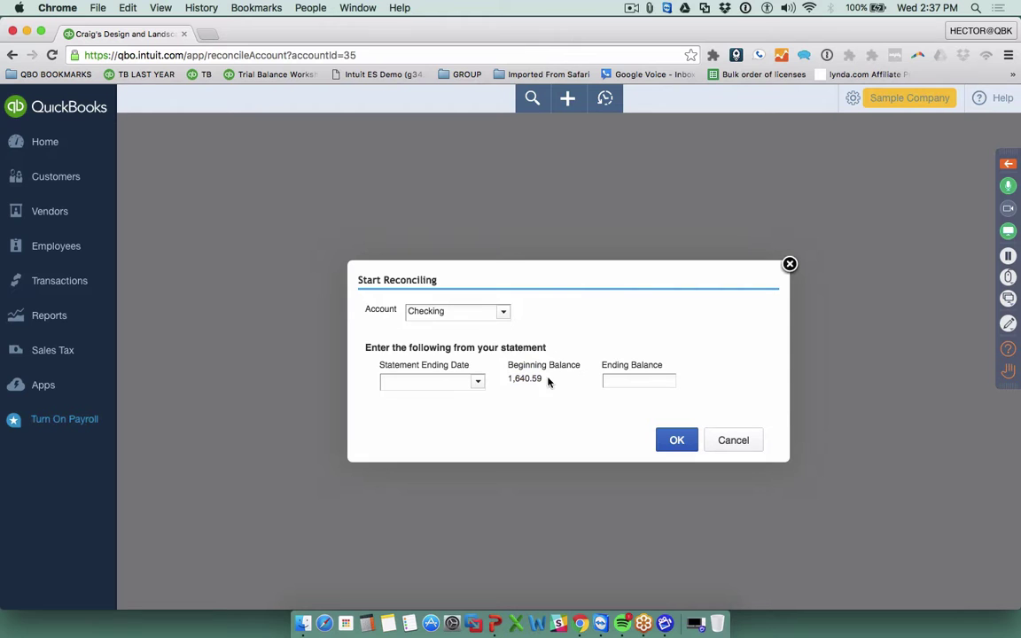
pyautogui.click(720, 446)
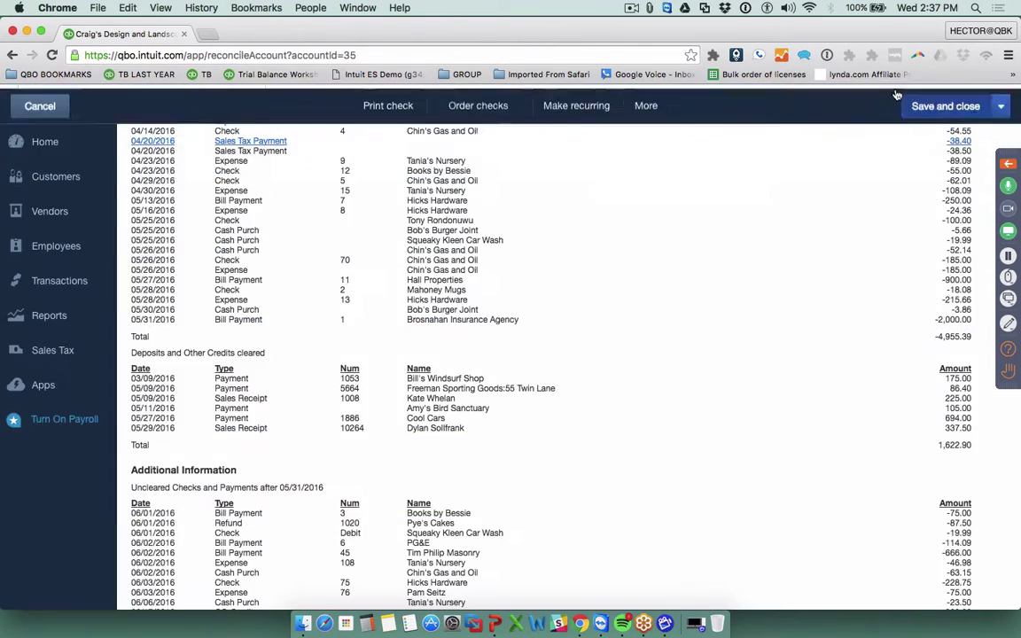
# - Go to the Reconcile page for the Checking account and bring up the webinar Questions window with the latest questions in view
pyautogui.click(861, 101)
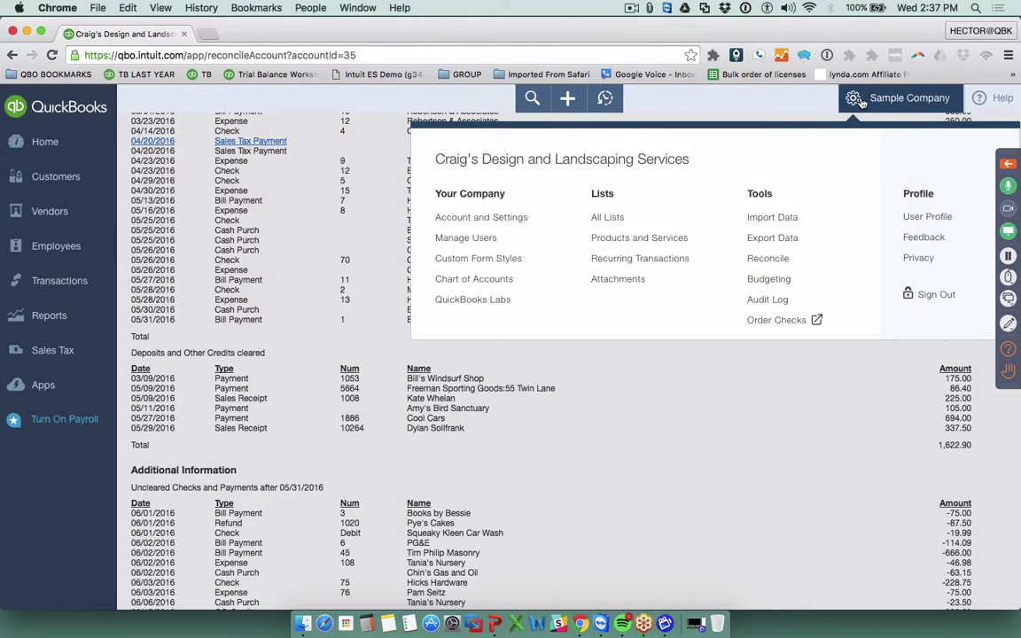
pyautogui.click(783, 258)
pyautogui.click(1009, 347)
pyautogui.moveTo(1010, 253); pyautogui.dragTo(878, 305)
pyautogui.scroll(-2, 713, 390)
pyautogui.hscroll(-3, 688, 394)
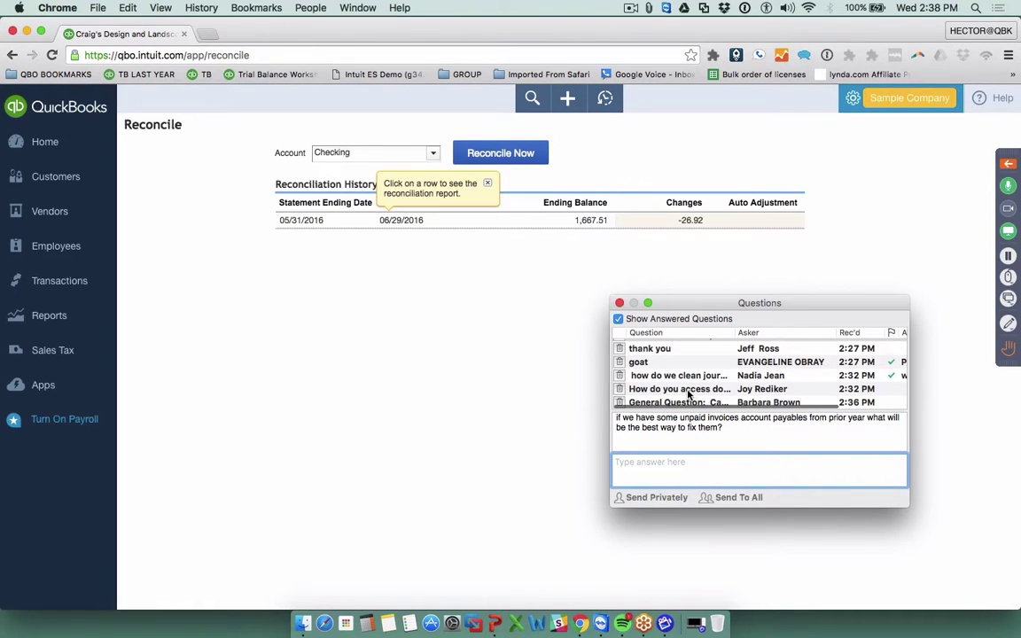
# - Review the changed transactions for the 05/31/2016 Checking reconciliation, including the Mahoney Mugs check, and close the list
pyautogui.click(692, 225)
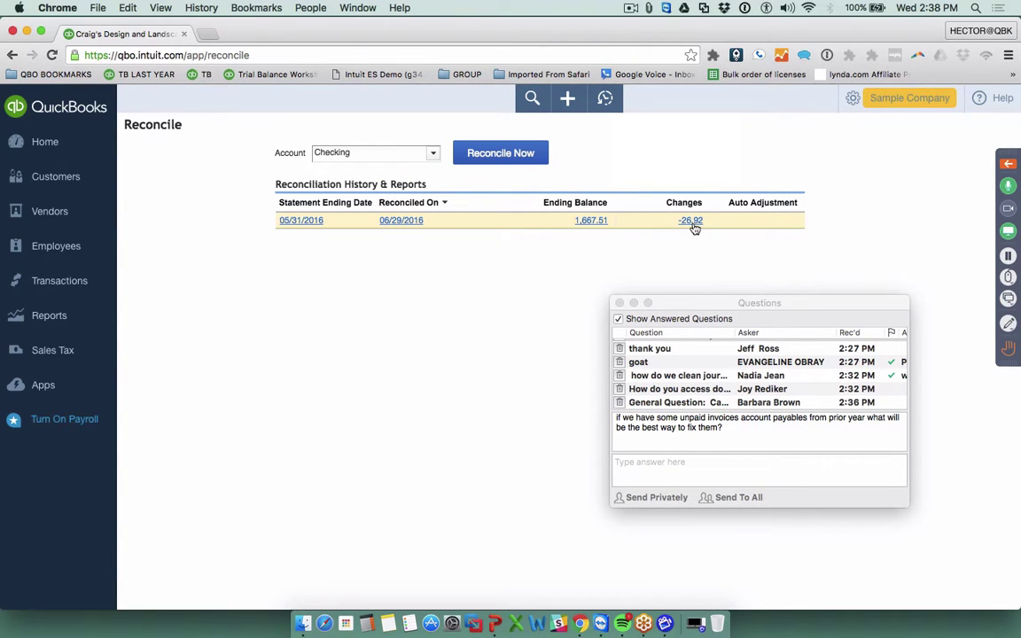
pyautogui.click(692, 221)
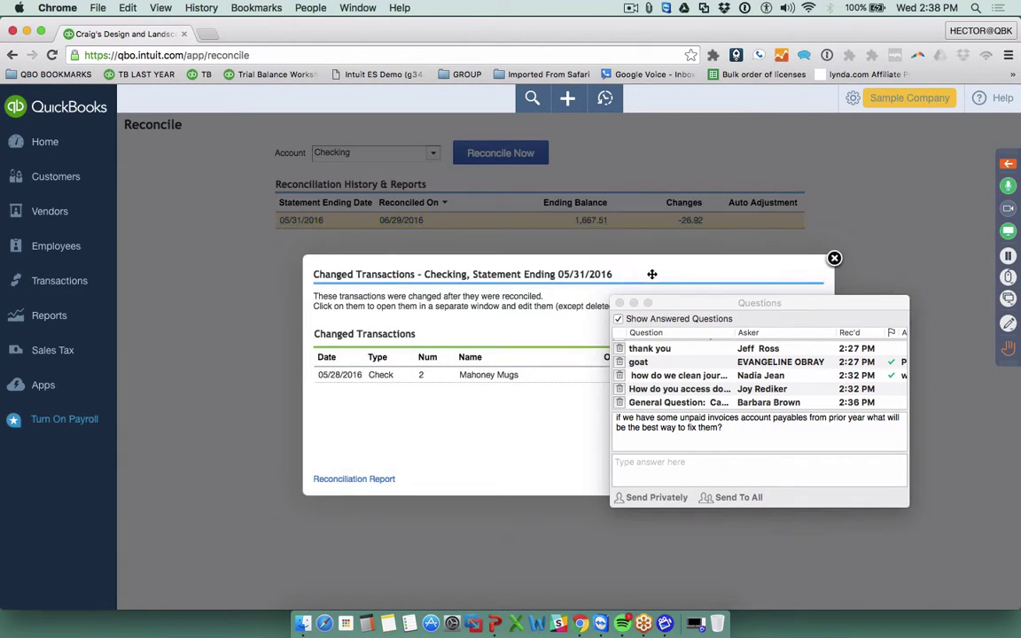
pyautogui.moveTo(651, 271); pyautogui.dragTo(452, 114)
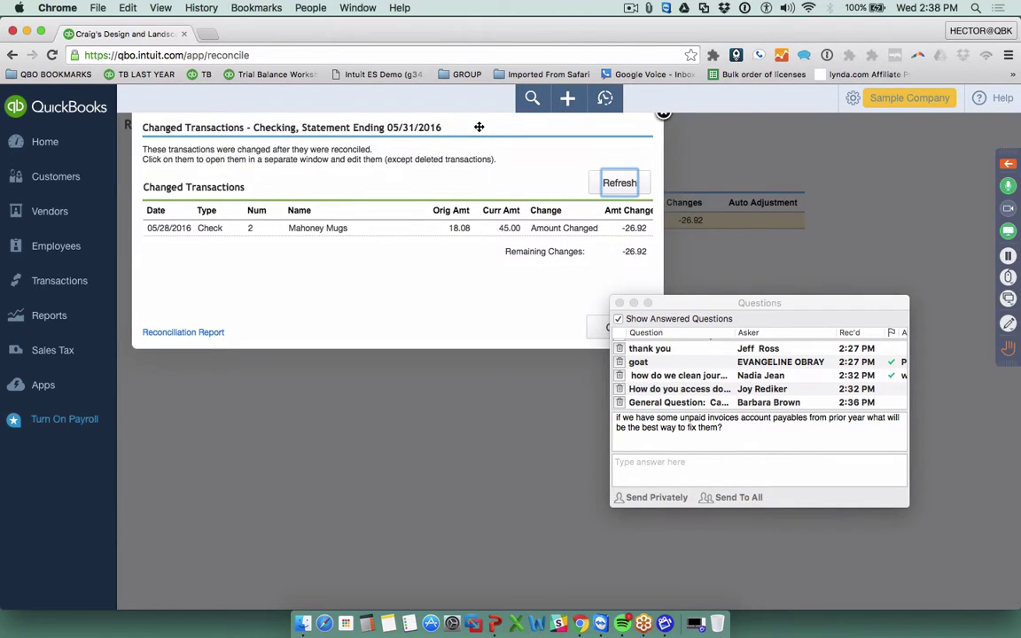
pyautogui.moveTo(703, 302); pyautogui.dragTo(739, 392)
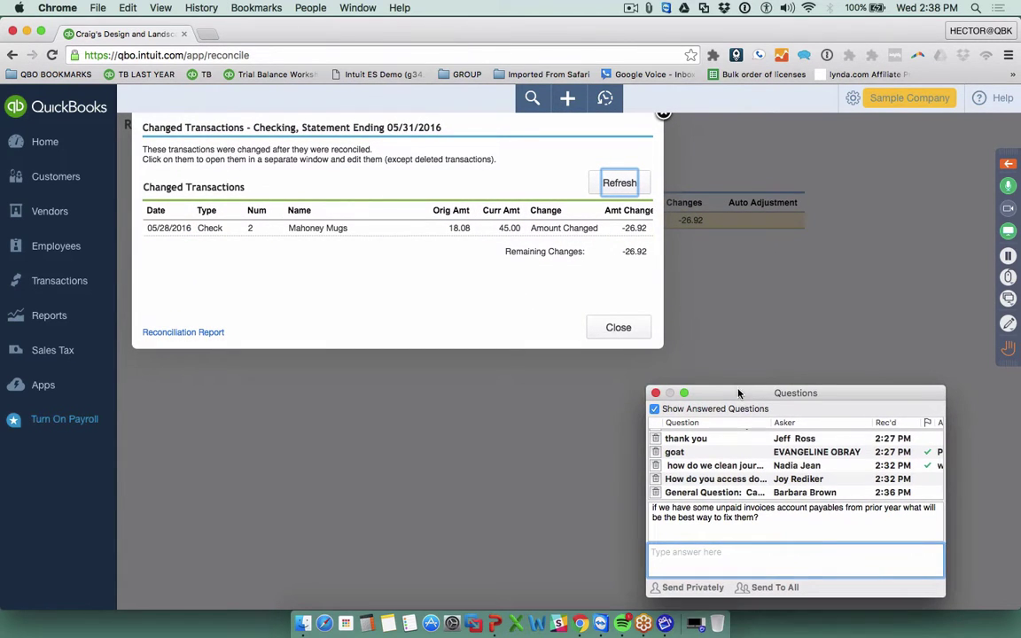
pyautogui.click(465, 229)
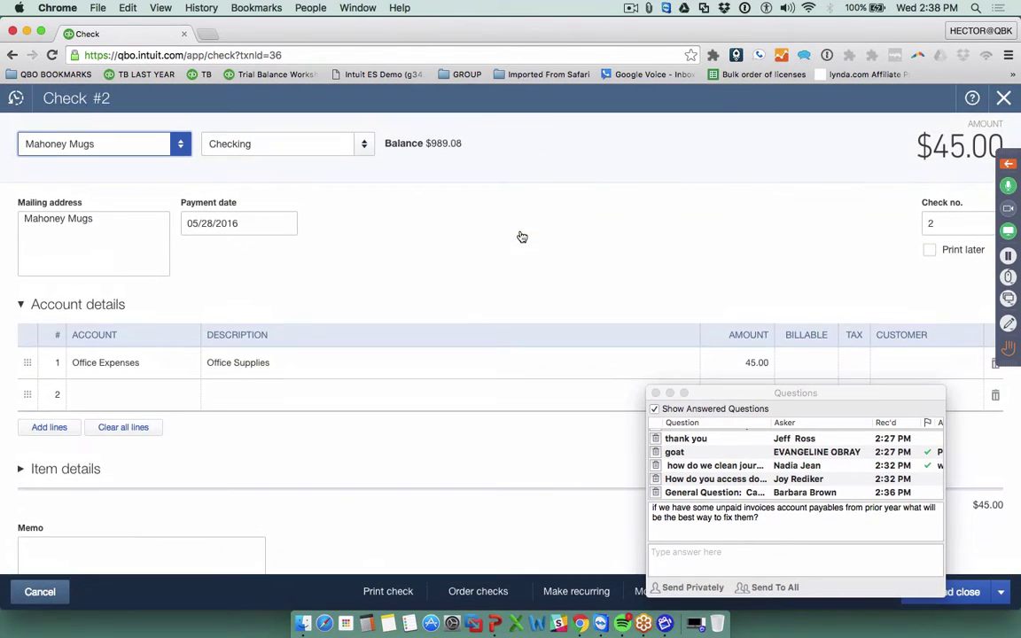
pyautogui.click(1005, 99)
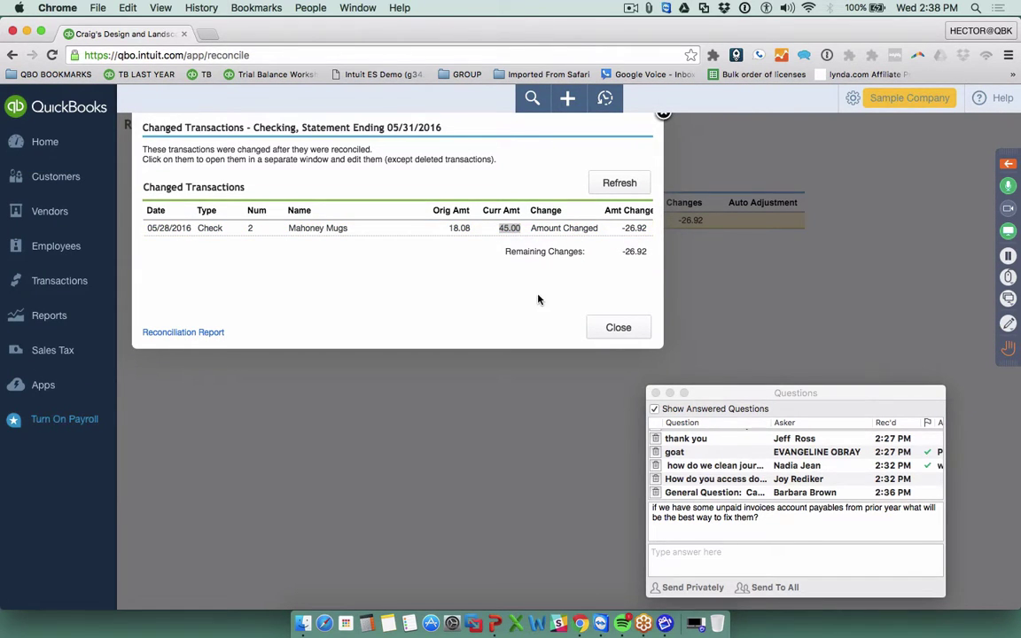
pyautogui.click(662, 114)
# - Read through the latest attendee questions and select the one about accessing the document center outside a document
pyautogui.click(697, 486)
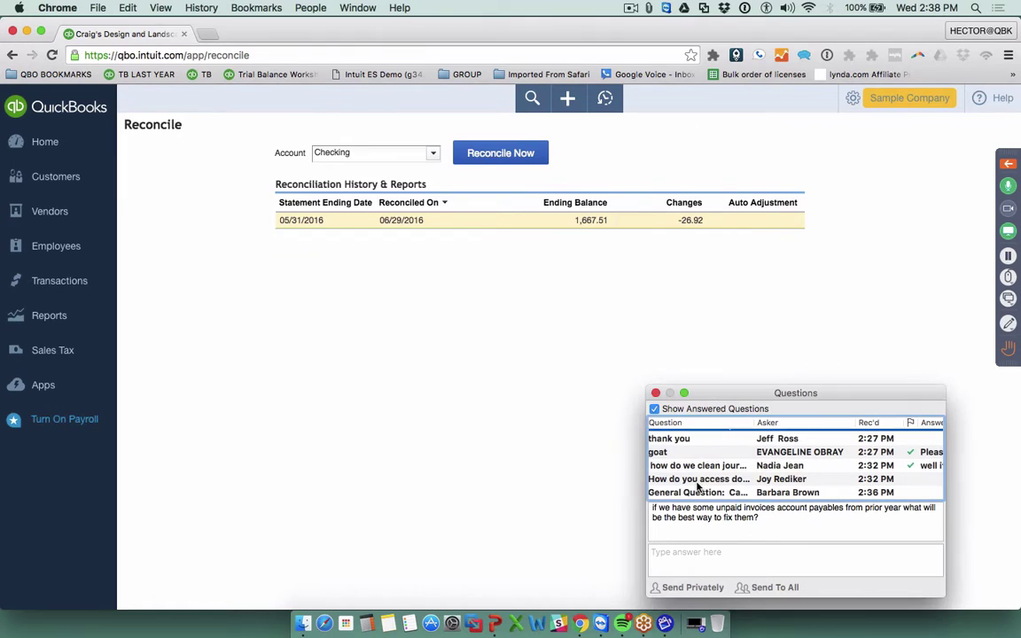
pyautogui.click(697, 480)
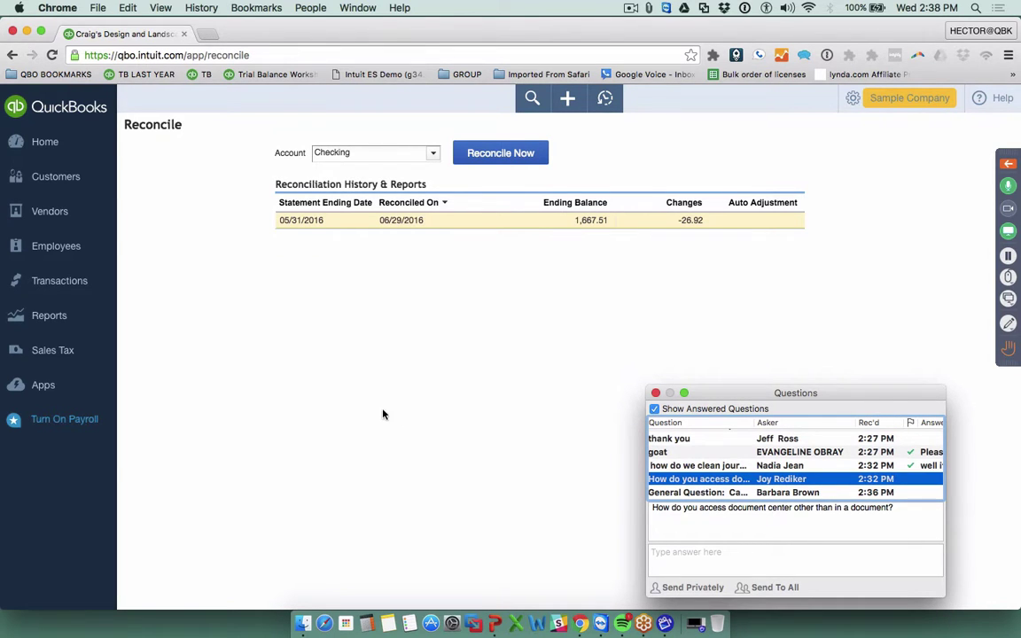
pyautogui.click(718, 466)
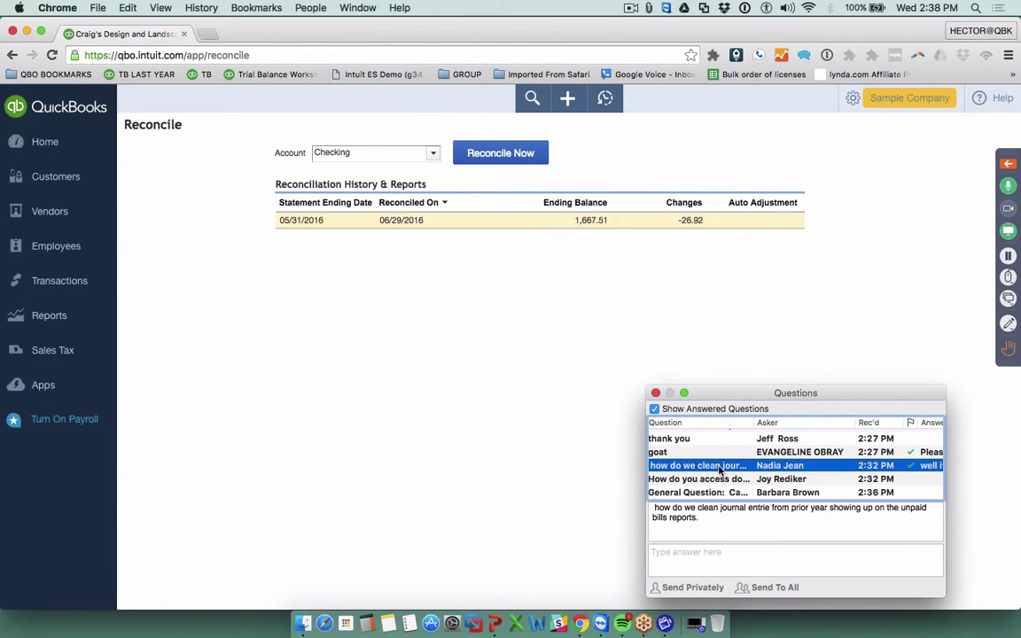
pyautogui.scroll(1, 719, 469)
pyautogui.scroll(-2, 719, 470)
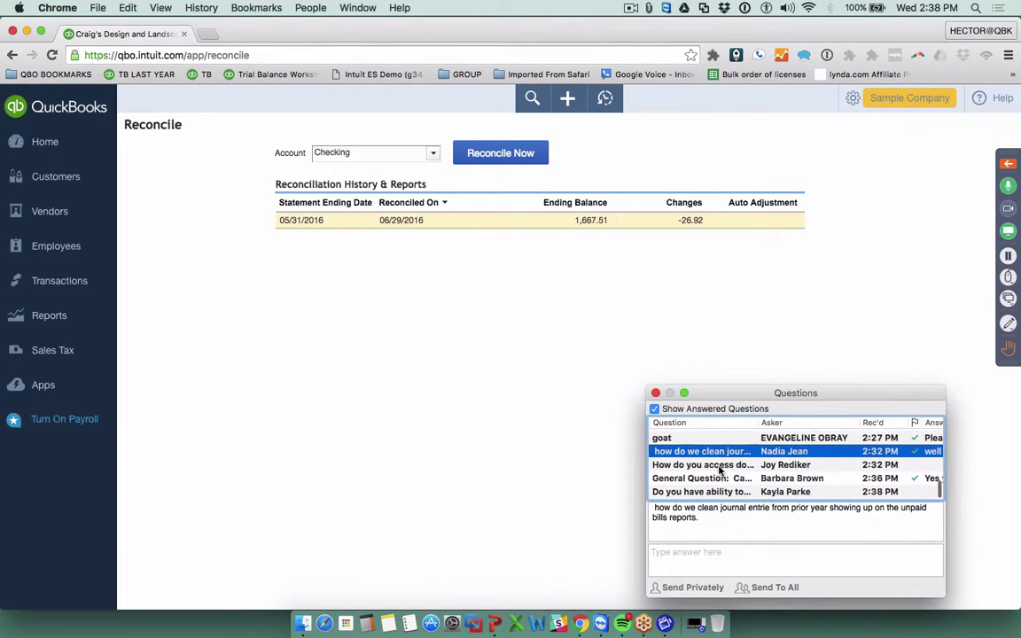
pyautogui.click(719, 469)
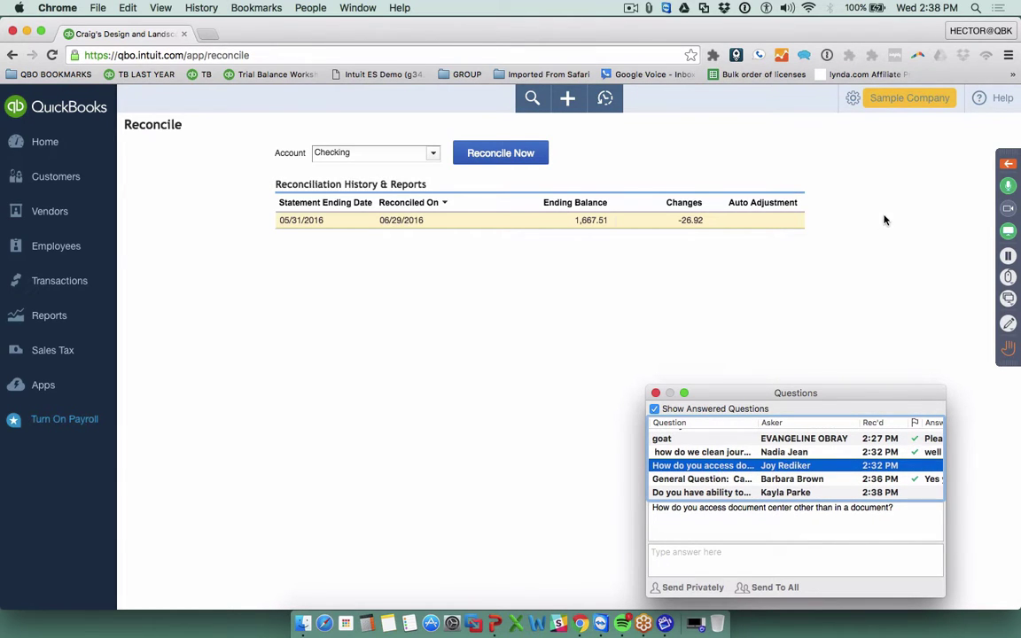
# - Open the Attachments list and upload the file Screen Shot 2014-10-01 at 10.12.39 PM
pyautogui.click(852, 100)
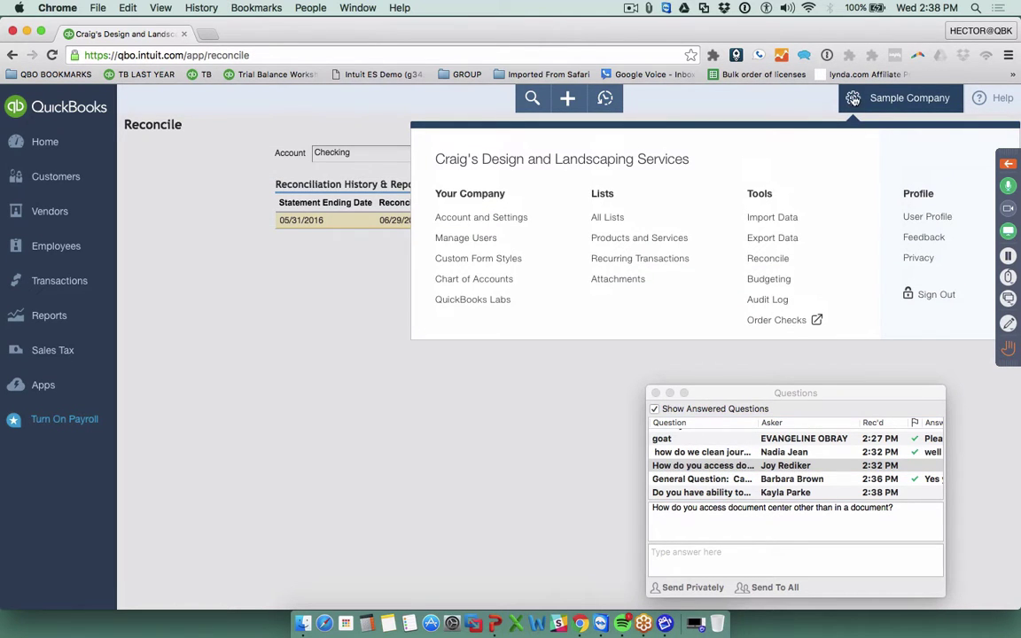
pyautogui.click(633, 285)
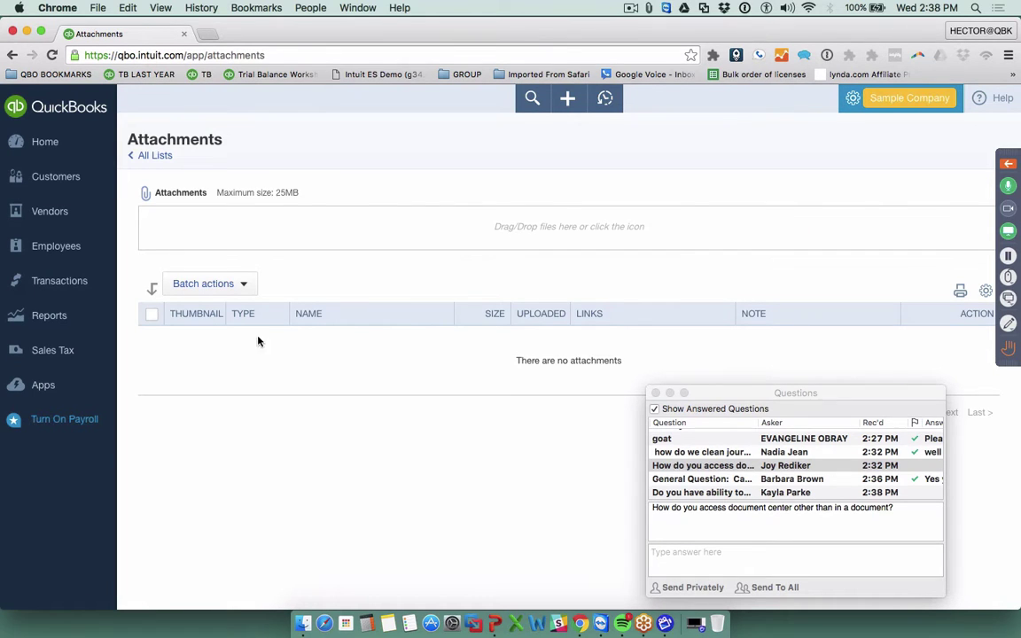
pyautogui.click(515, 236)
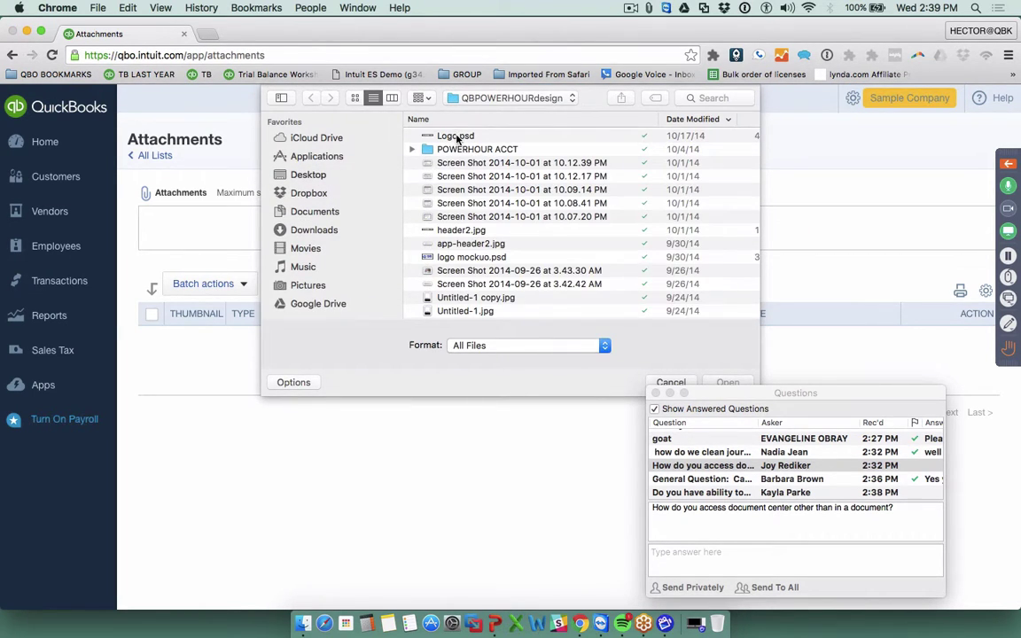
pyautogui.click(443, 162)
pyautogui.click(728, 383)
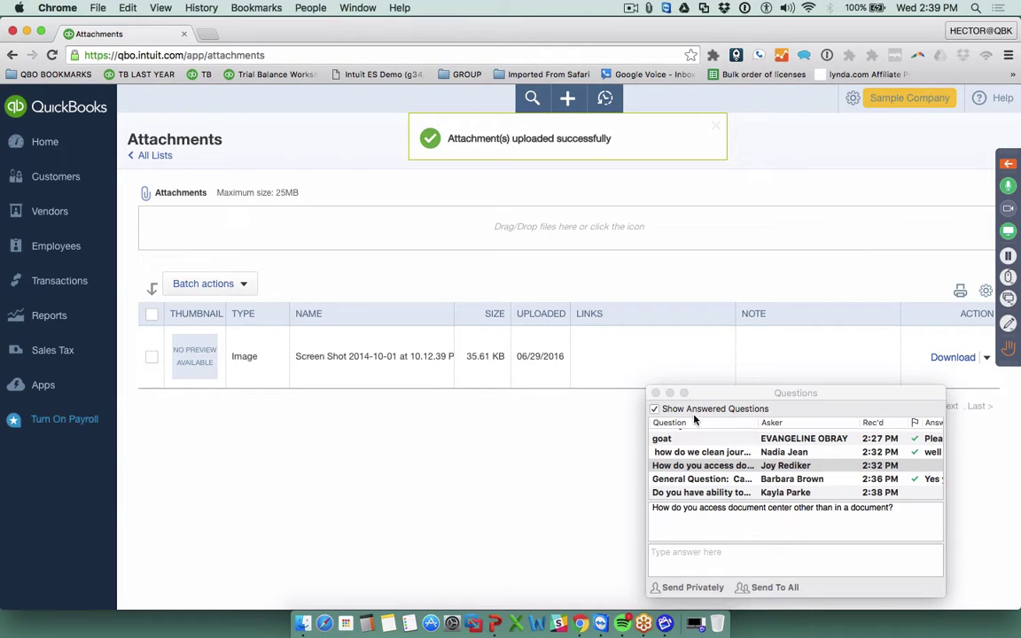
# - Close the Questions window and examine the row and batch actions offered for the uploaded screenshot
pyautogui.click(656, 393)
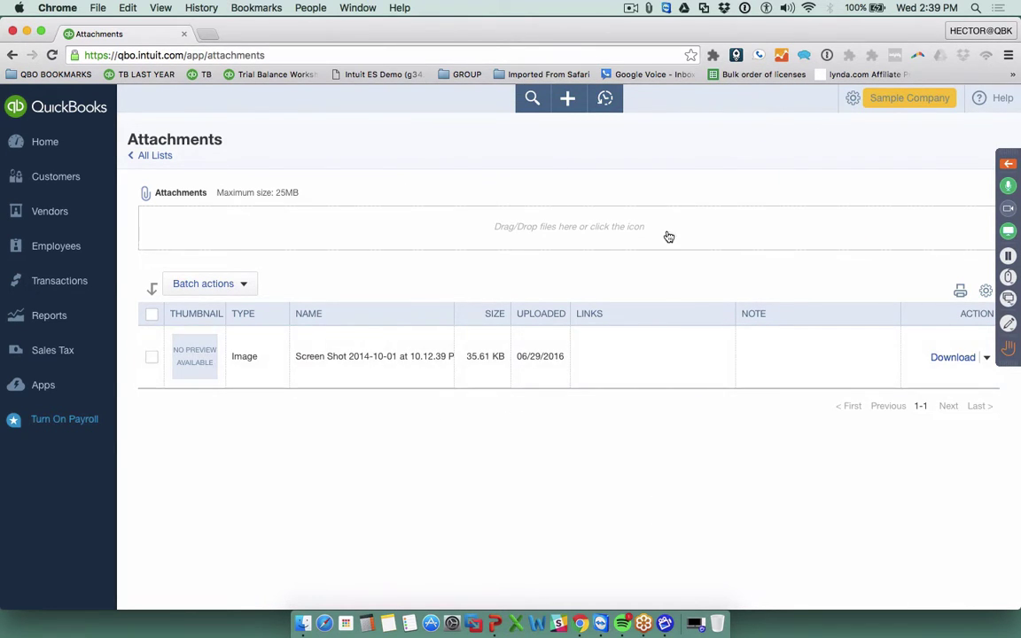
pyautogui.click(986, 358)
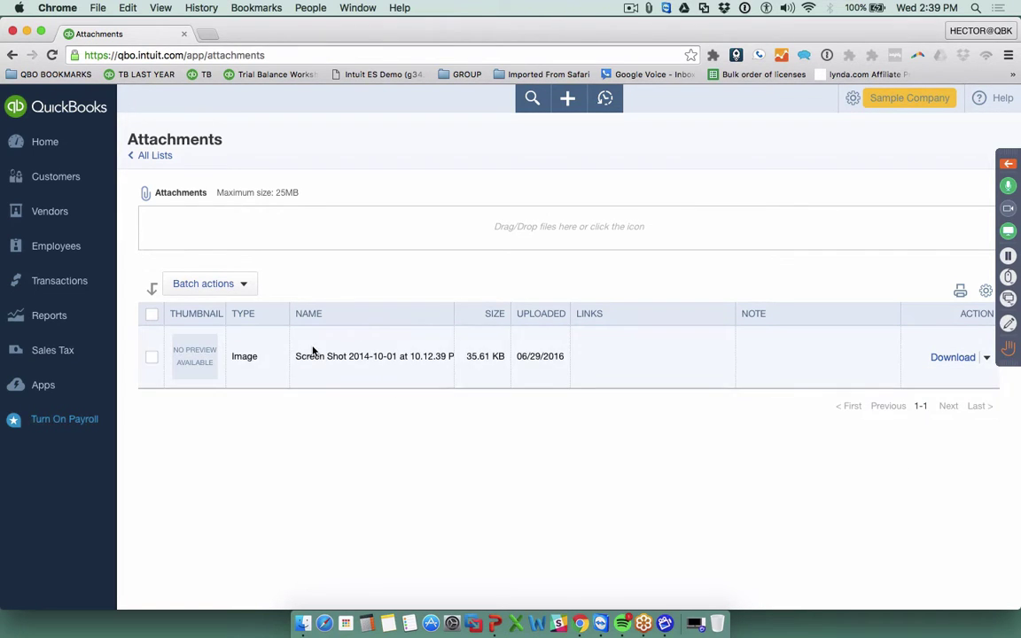
pyautogui.click(151, 354)
pyautogui.click(151, 354)
pyautogui.click(203, 283)
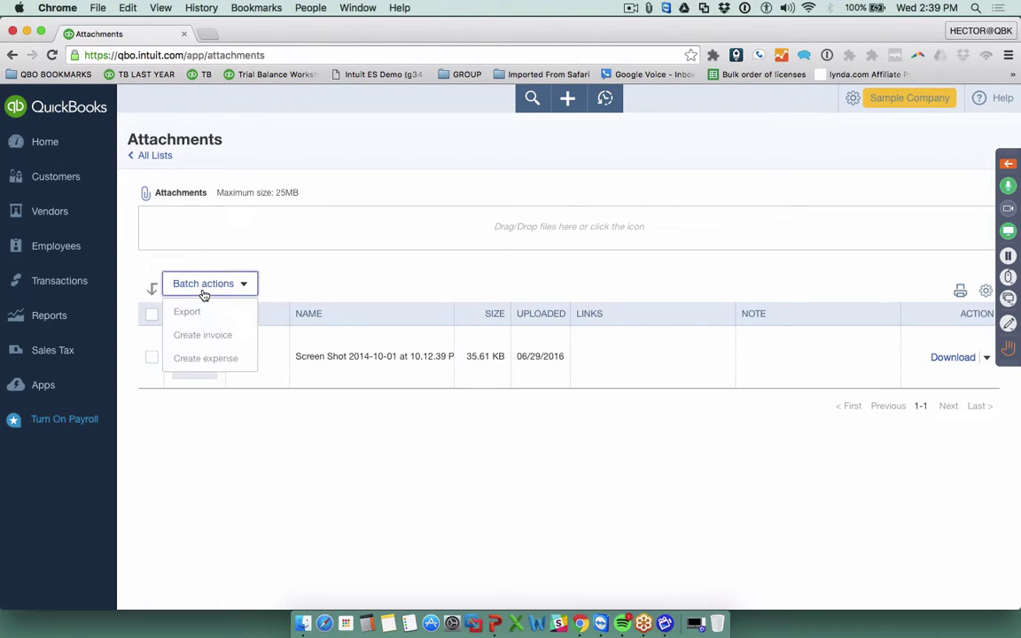
pyautogui.click(204, 285)
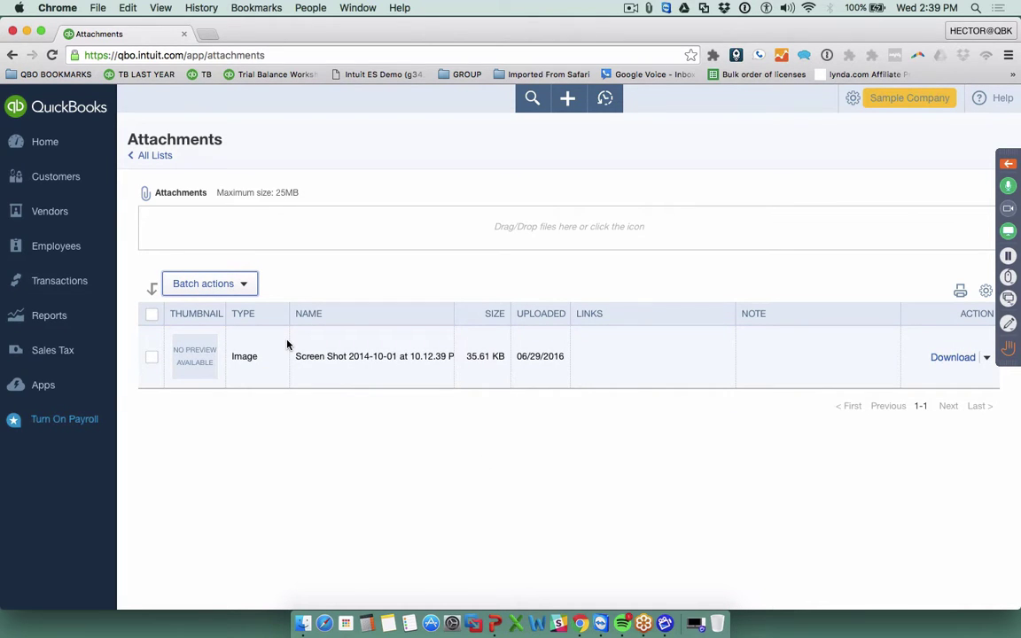
# - Open the recent Chin's Gas and Oil expense dated 05/26/2016 and attach the existing unlinked screenshot to it
pyautogui.click(568, 100)
pyautogui.click(604, 99)
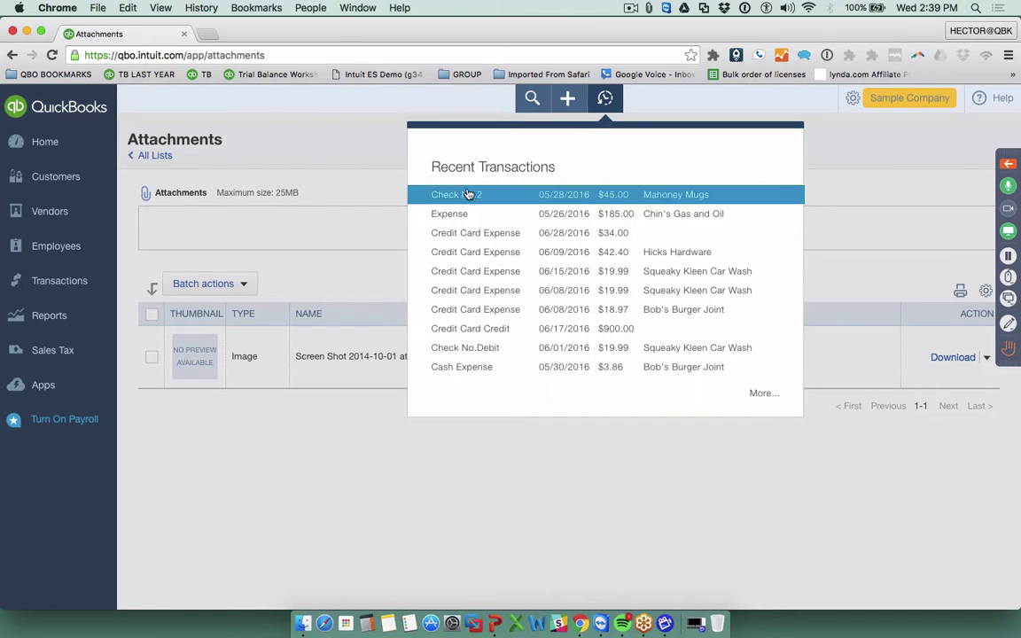
pyautogui.click(465, 217)
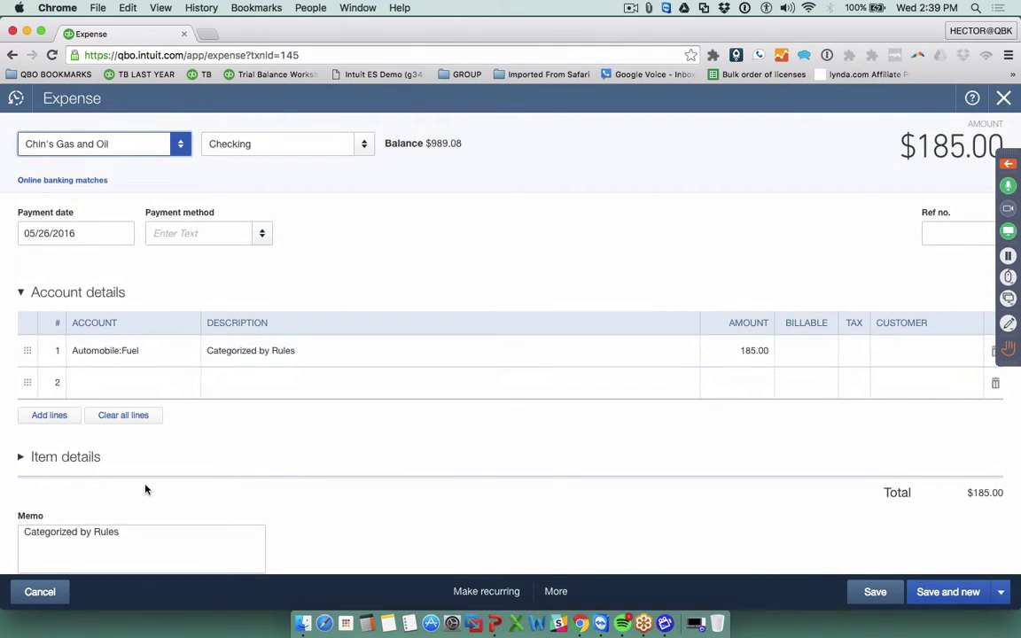
pyautogui.scroll(-5, 142, 485)
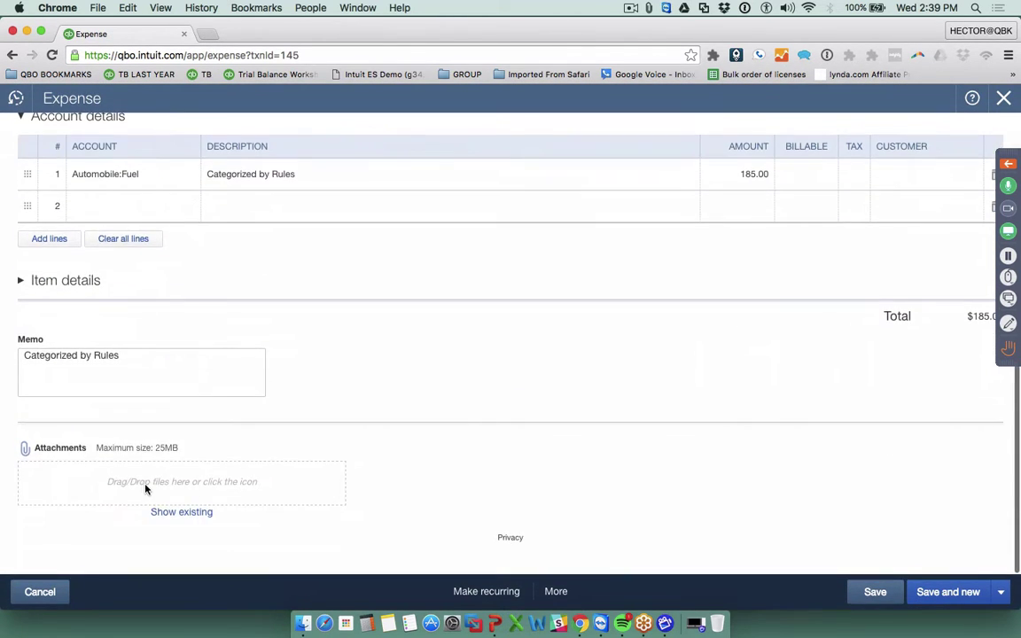
pyautogui.click(178, 517)
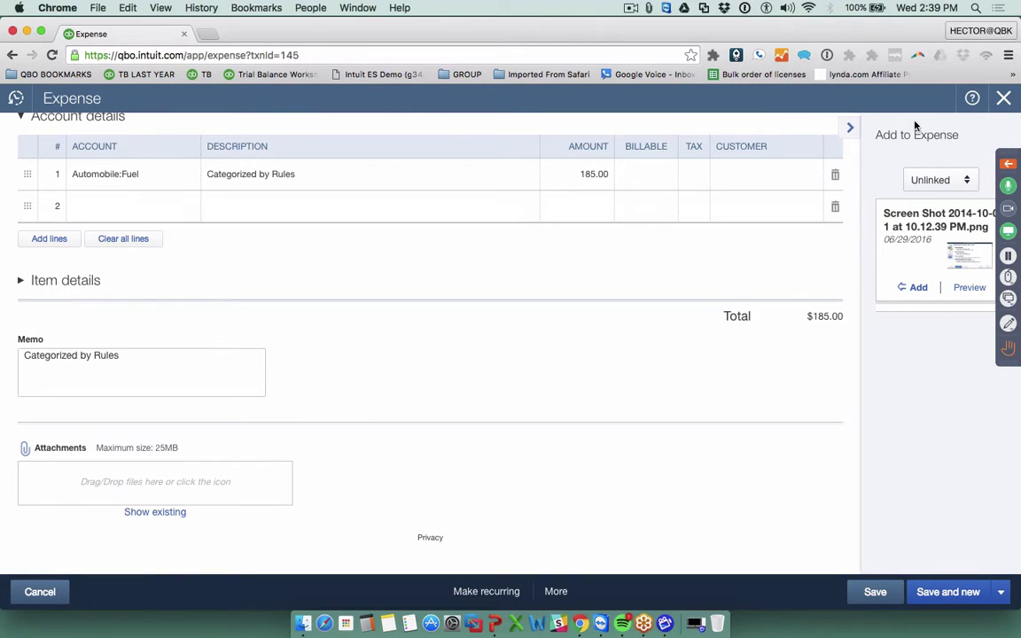
pyautogui.click(916, 289)
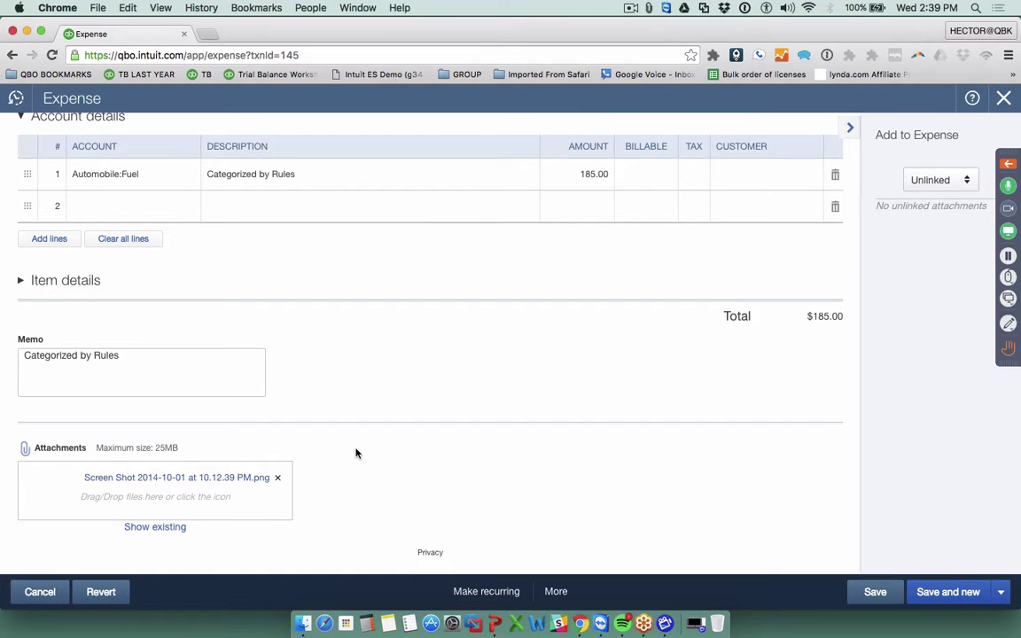
# - Save and close the Chin's Gas and Oil expense, confirming the modification
pyautogui.scroll(5, 355, 454)
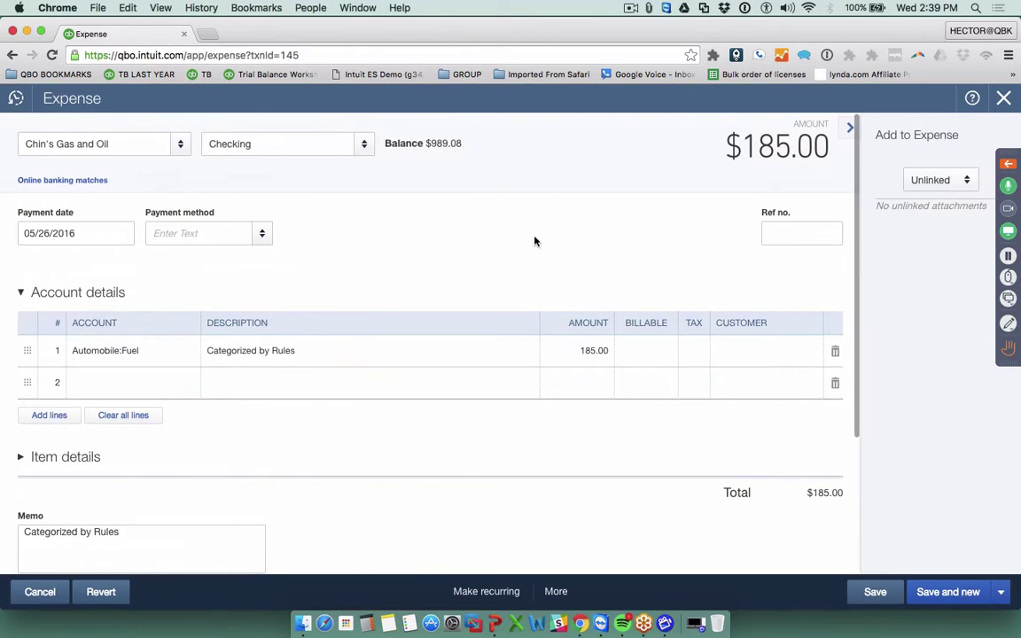
pyautogui.click(1001, 592)
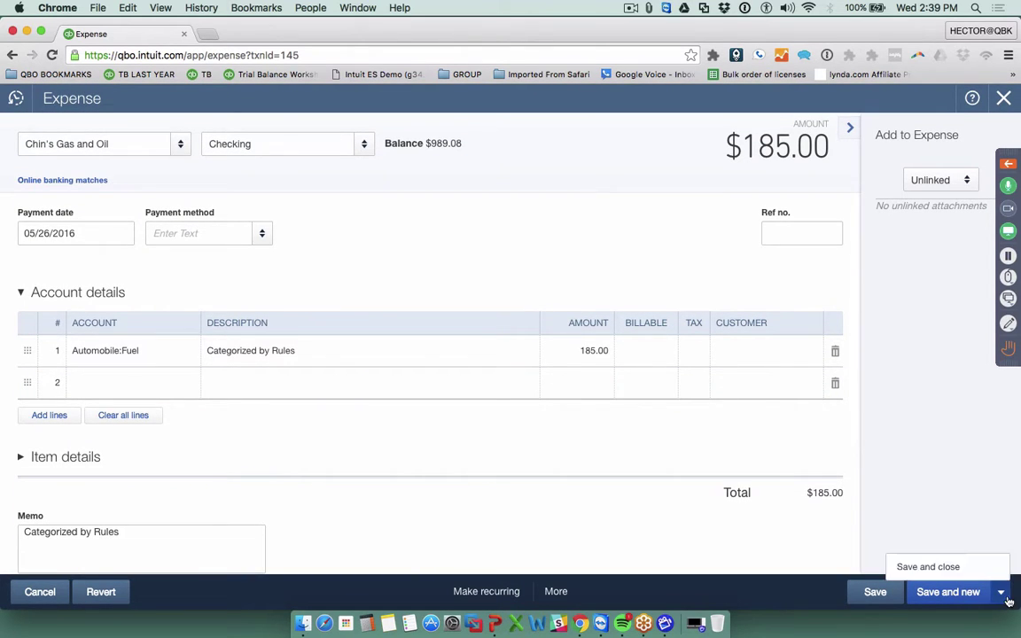
pyautogui.click(945, 570)
pyautogui.click(644, 383)
# - Switch to the QBO Webinar Cert Prep slide show in PowerPoint, revisit the Reconciling Accounts slide, and return to Payroll Options
pyautogui.hotkey('ctrl', 'Up')
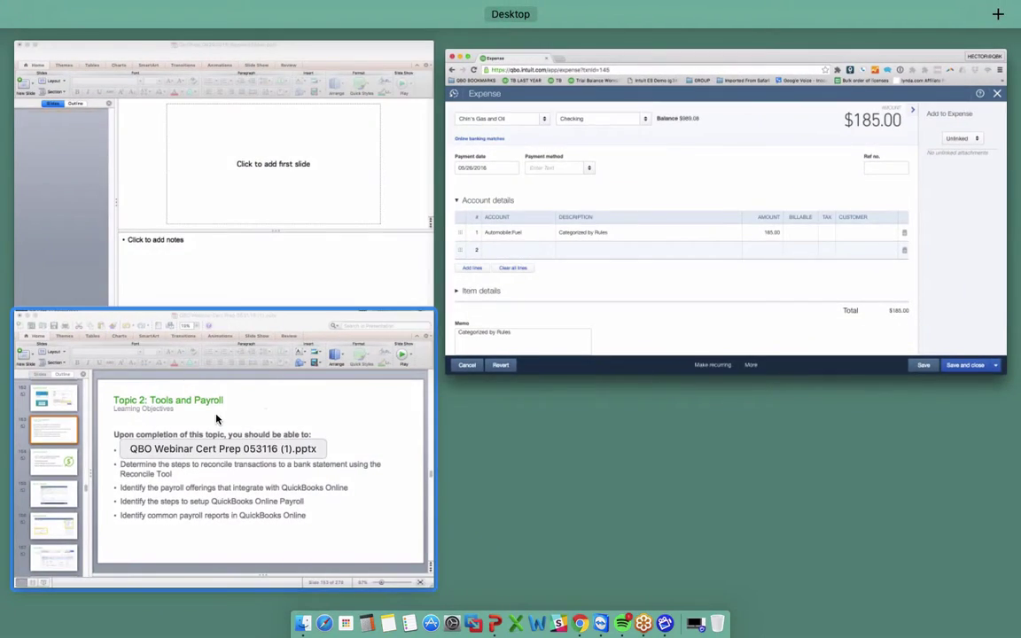
pyautogui.click(194, 371)
pyautogui.click(549, 477)
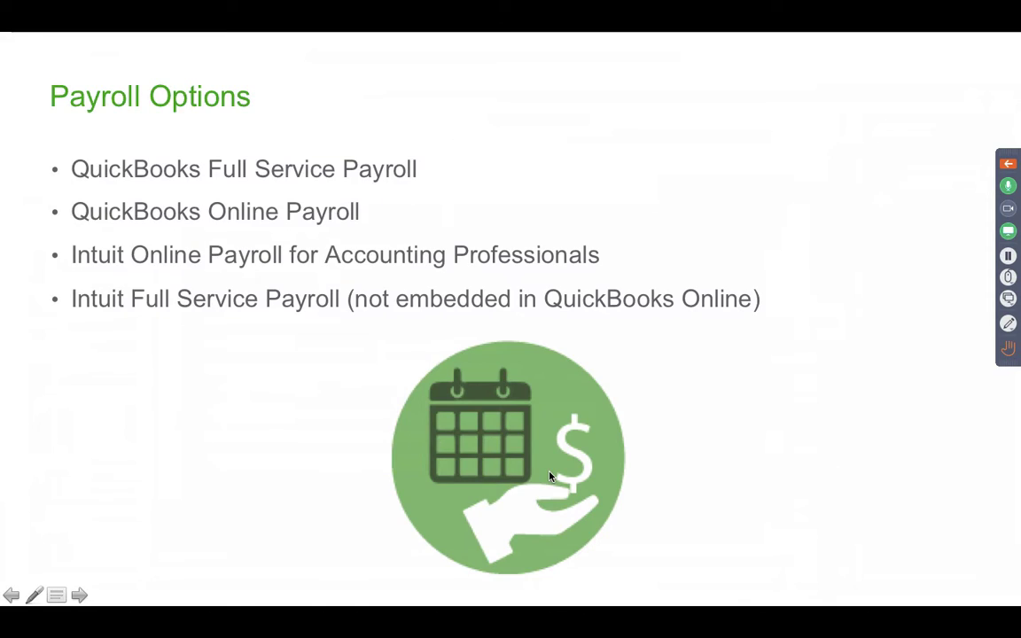
pyautogui.press('Left')
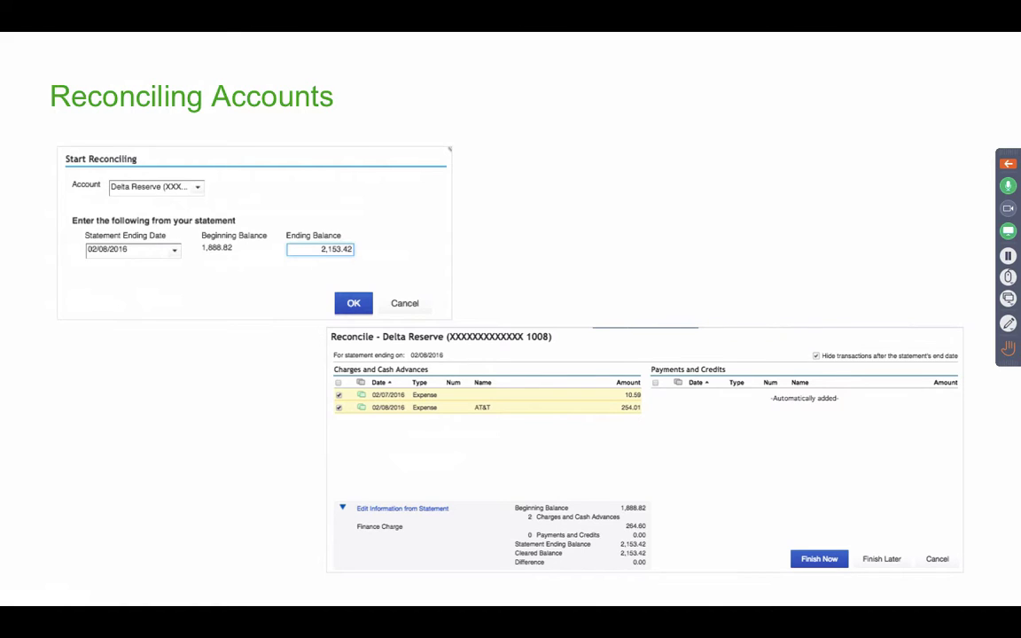
pyautogui.press('Right')
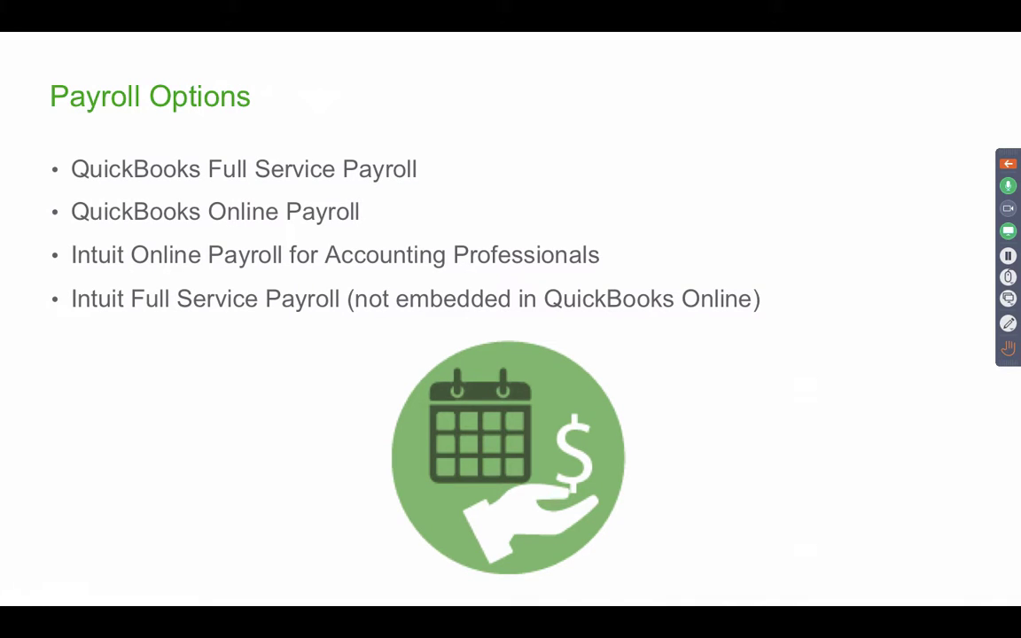